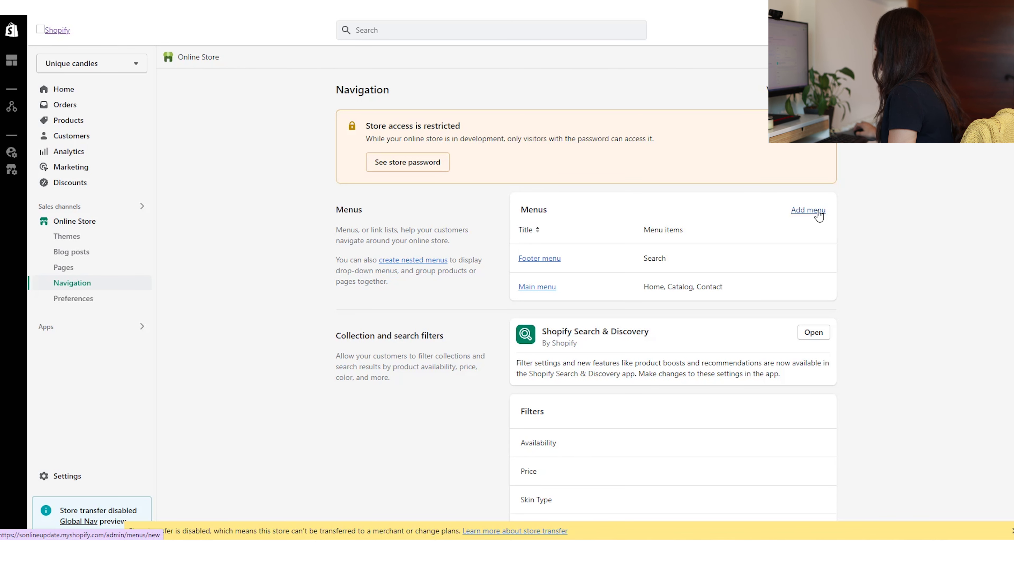
Create a new navigation menu titled "Navigation Menu Header".
click(818, 215)
click(380, 141)
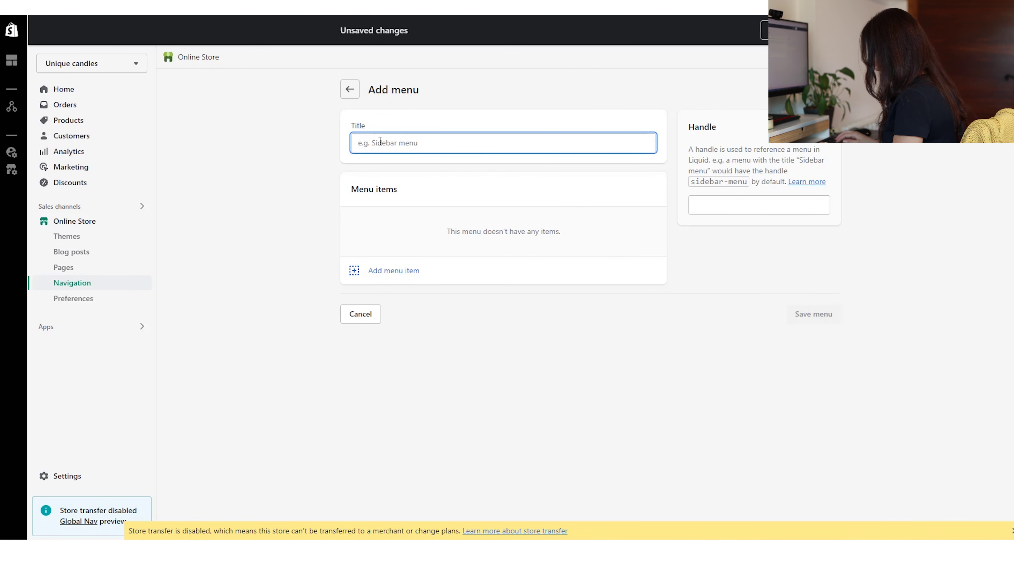
text(Navigation Menu Header)
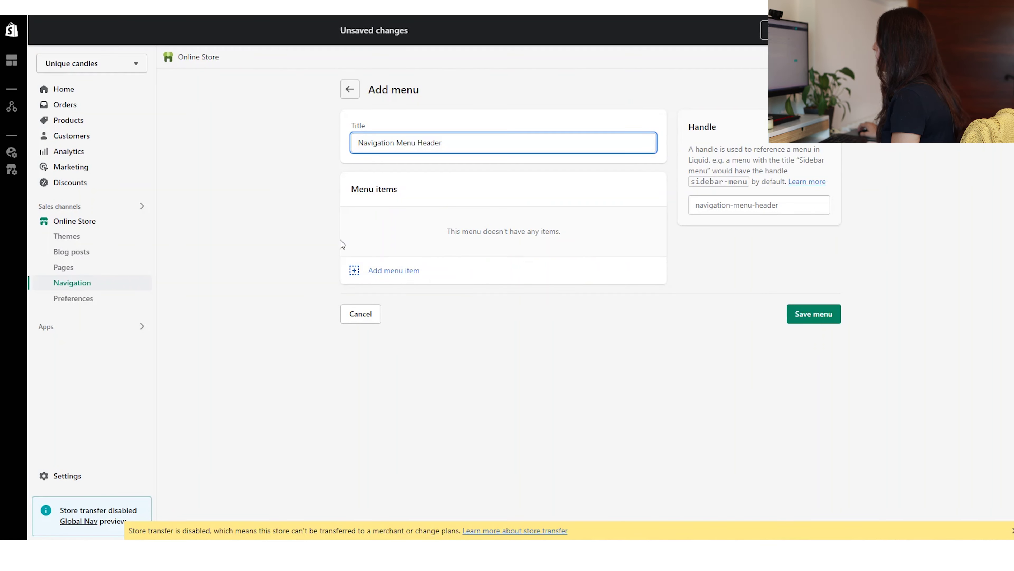
Add a menu item named "Men" with # as its placeholder link.
click(373, 270)
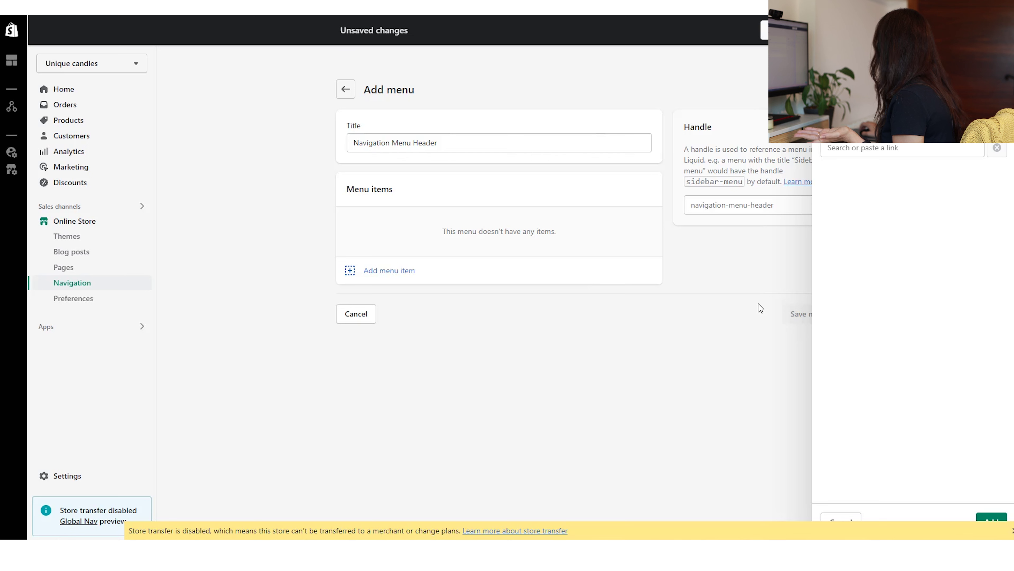
click(902, 147)
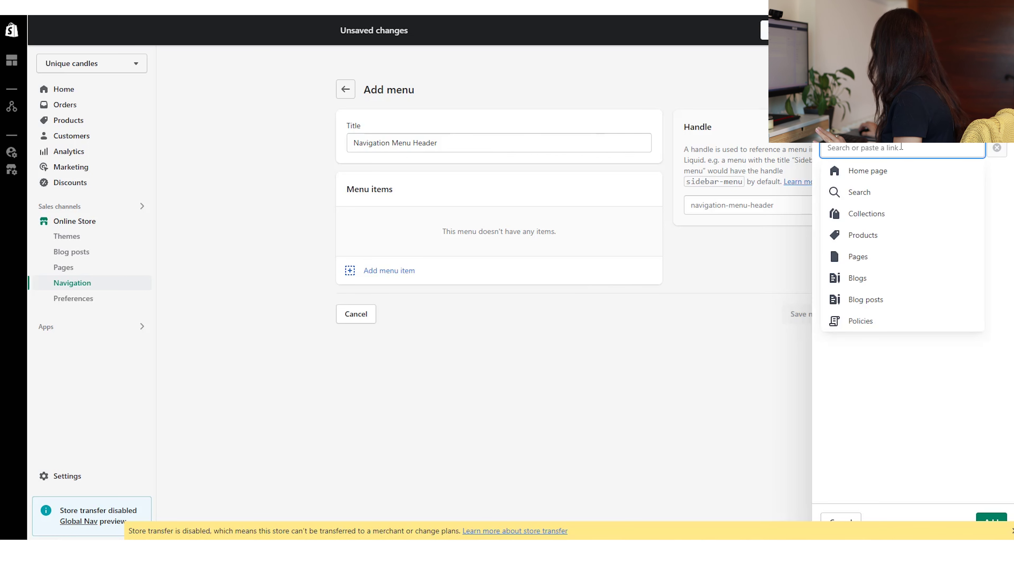
text(#)
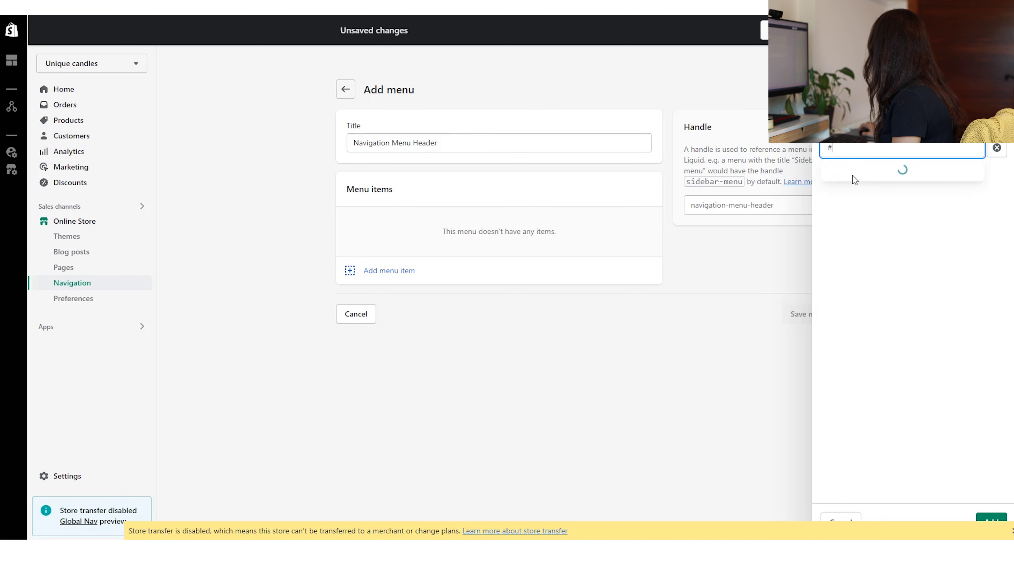
click(894, 171)
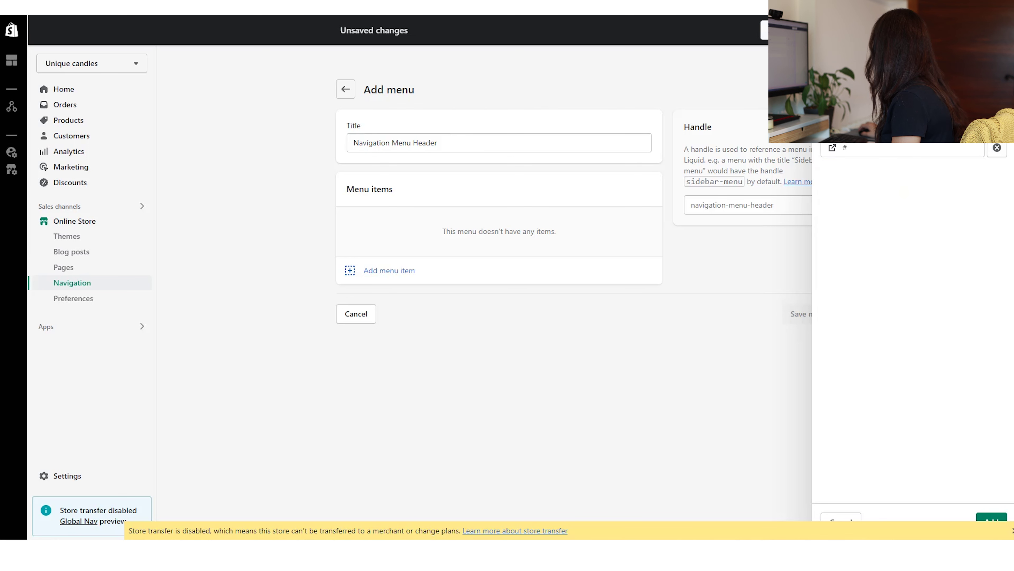
click(991, 519)
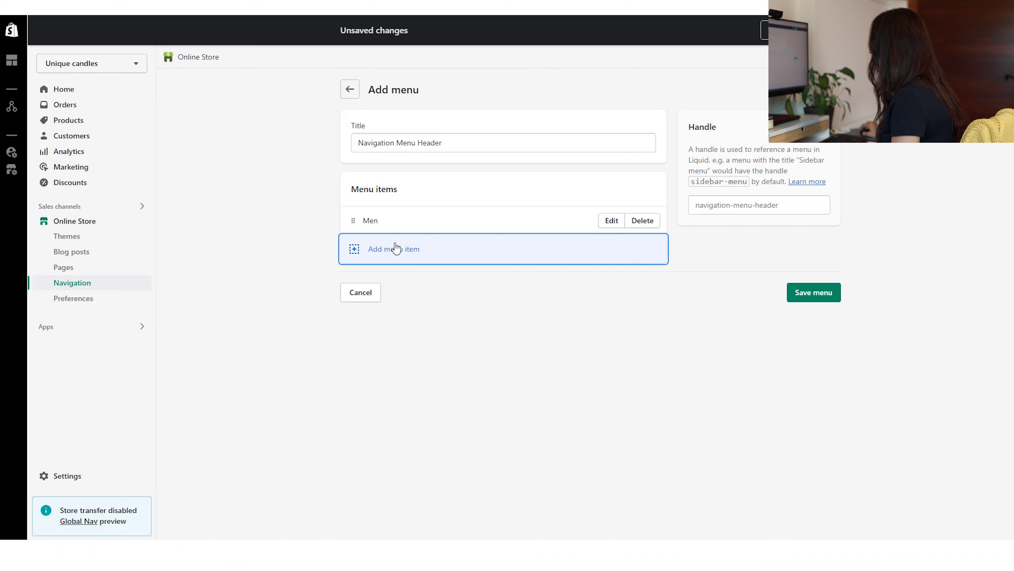
Add a second menu item named "Women" that links to #.
click(396, 248)
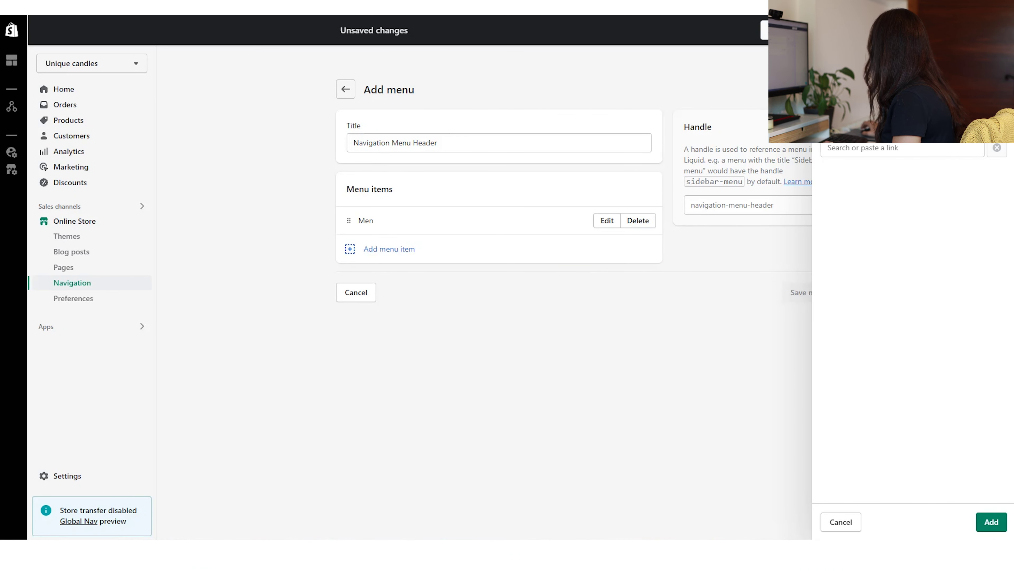
click(835, 149)
text(#)
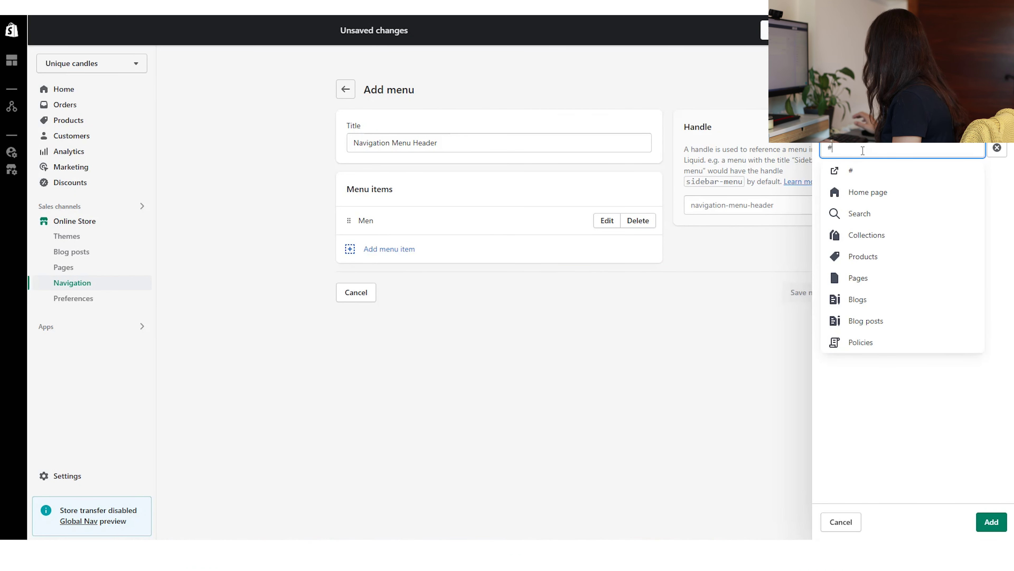
click(857, 174)
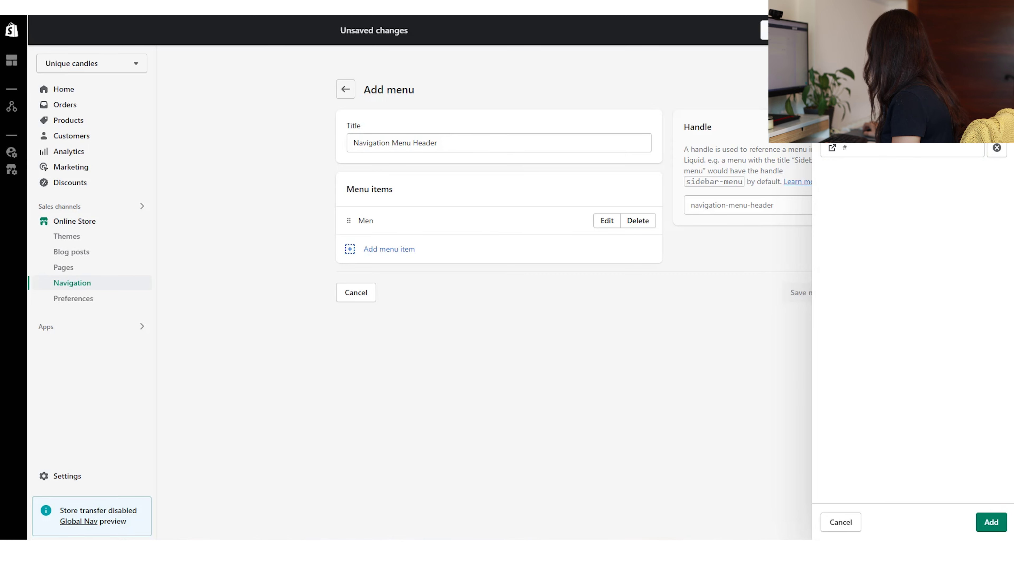
click(994, 523)
Add a third menu item named "Kids" with the placeholder link #.
click(373, 285)
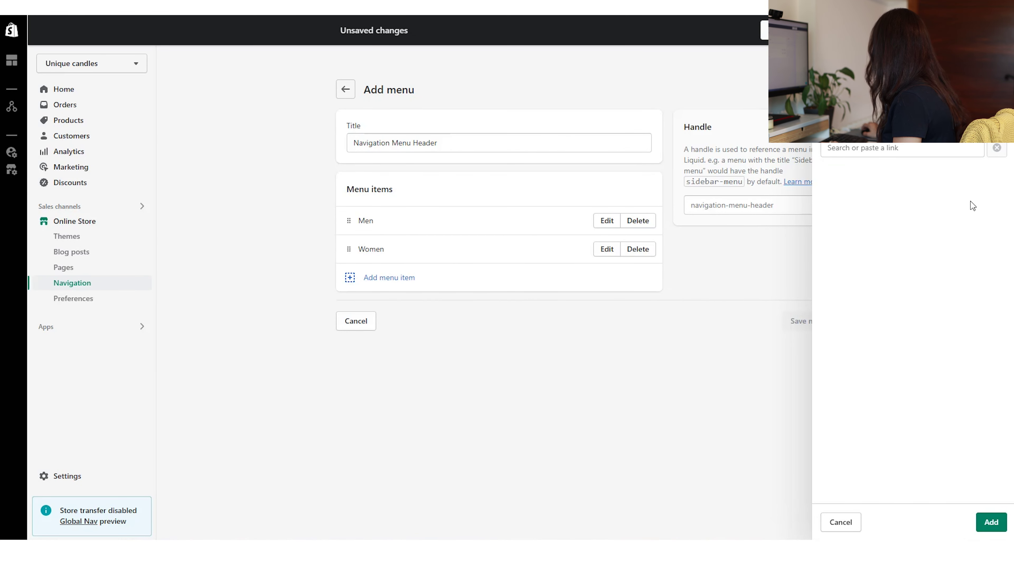
click(902, 153)
text(#)
click(896, 168)
click(992, 522)
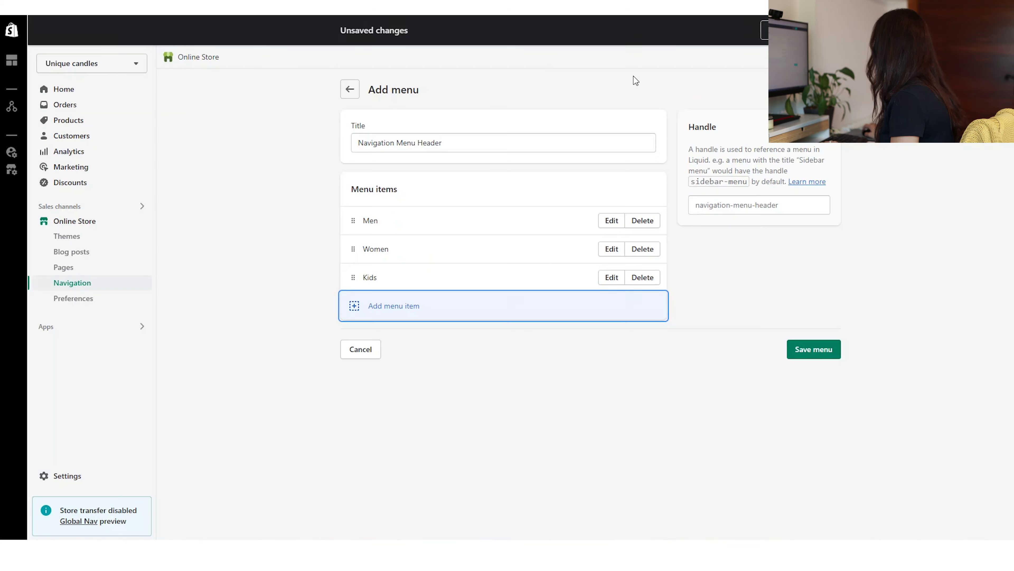
Add a fourth menu item named "Gear", using # as the link.
click(399, 302)
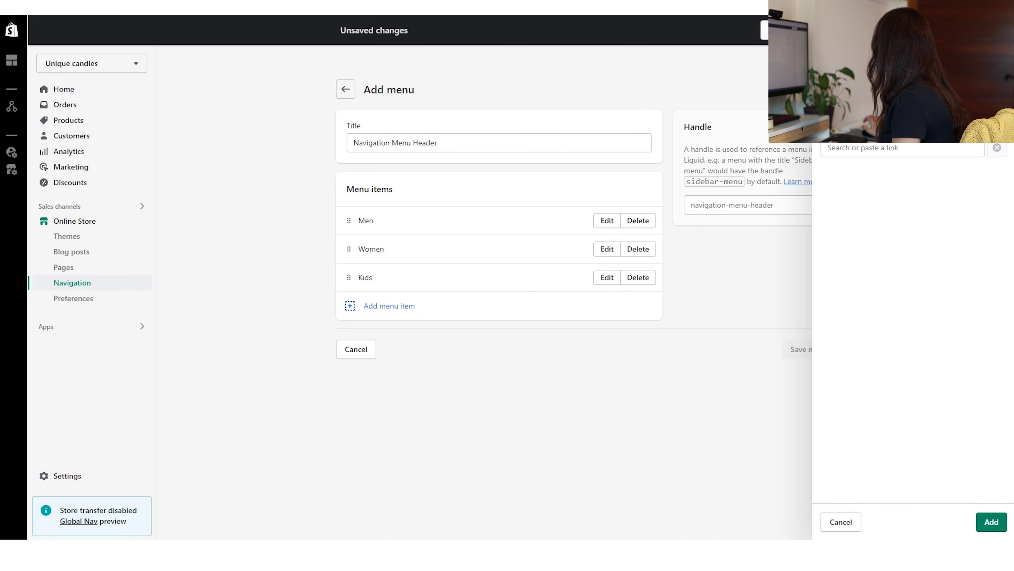
click(852, 147)
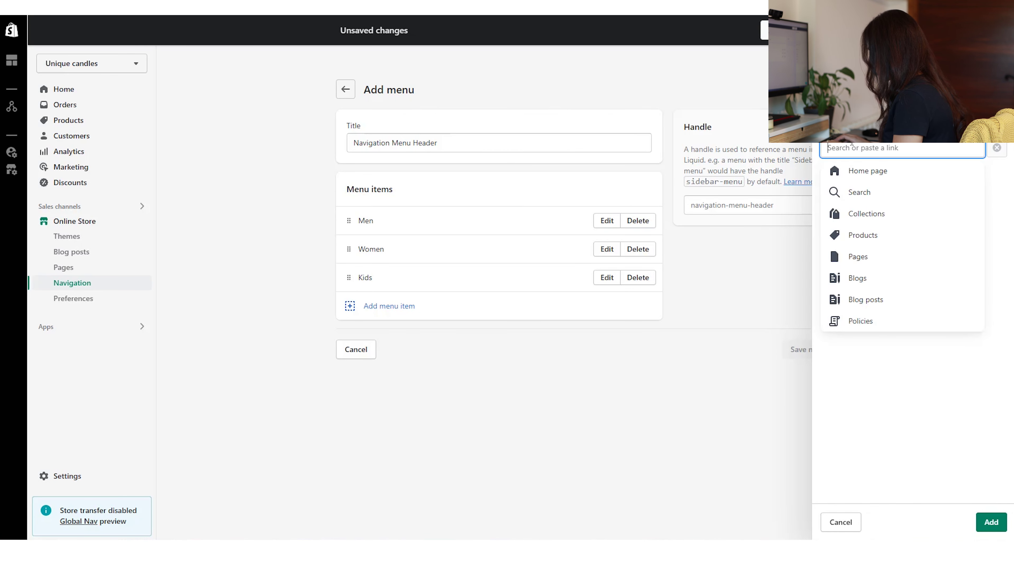
text(#)
click(867, 170)
click(992, 521)
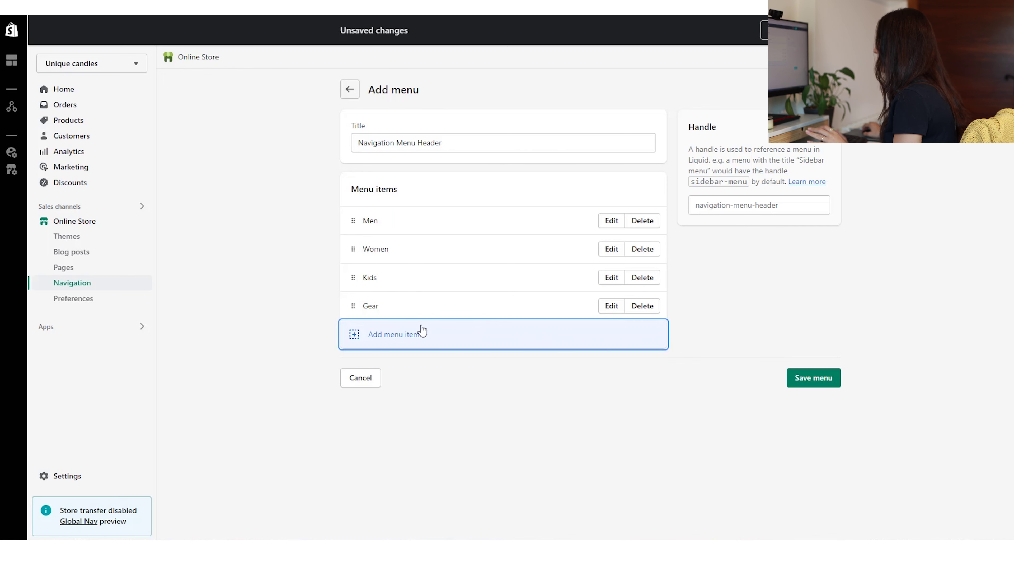
Add a menu item named "About Us" that links to the store's Return page.
click(410, 334)
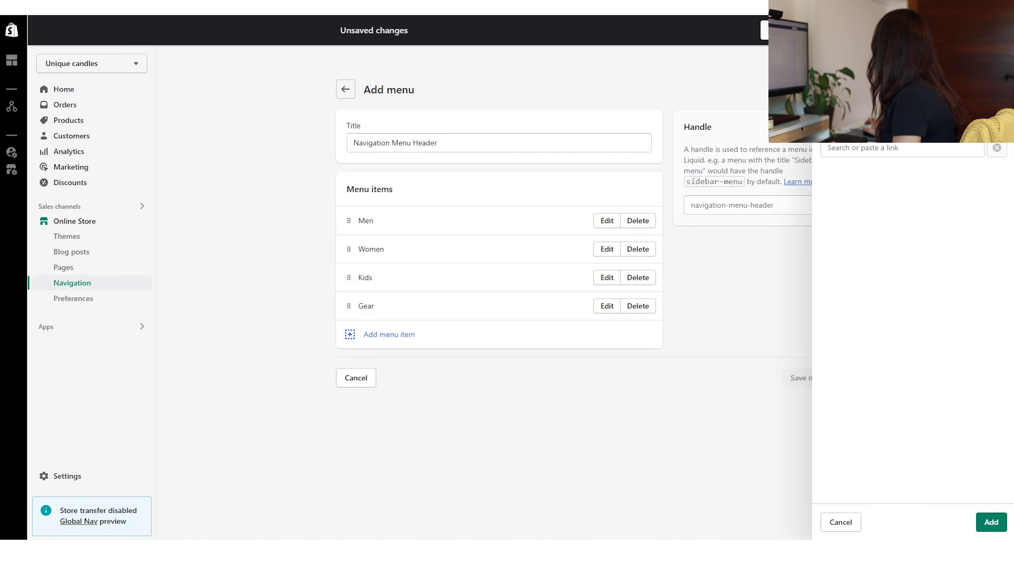
click(853, 147)
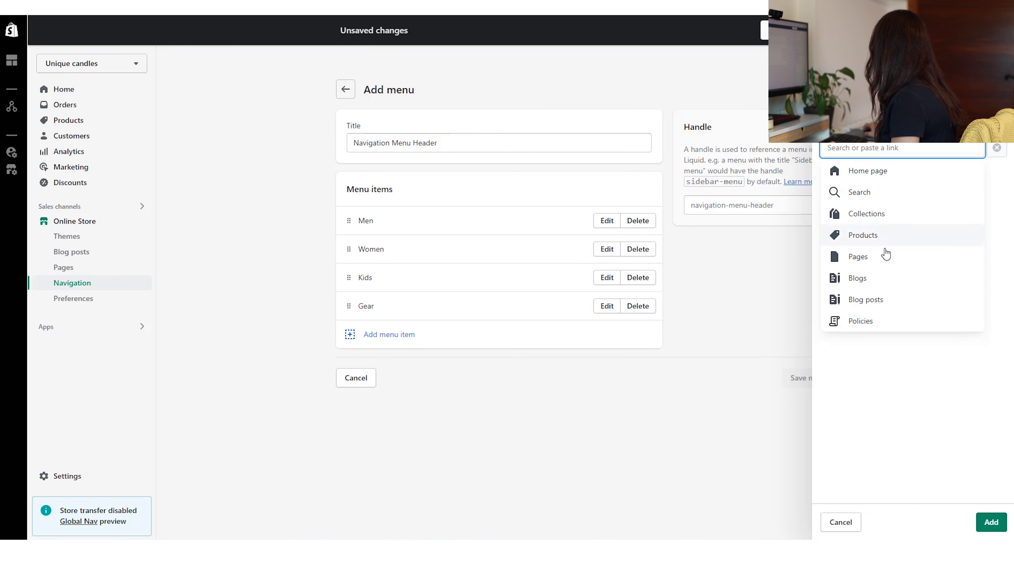
click(890, 269)
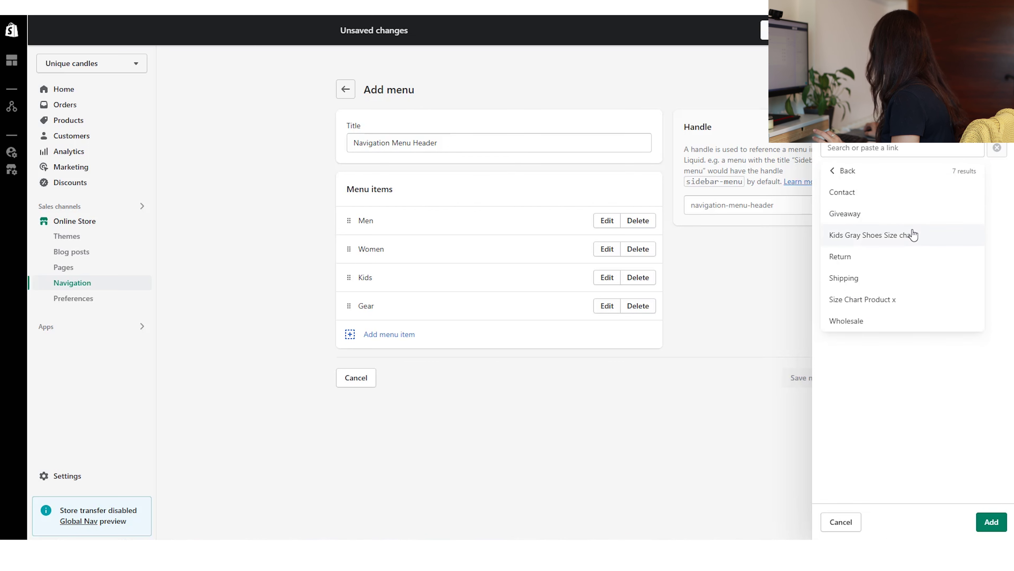
click(908, 257)
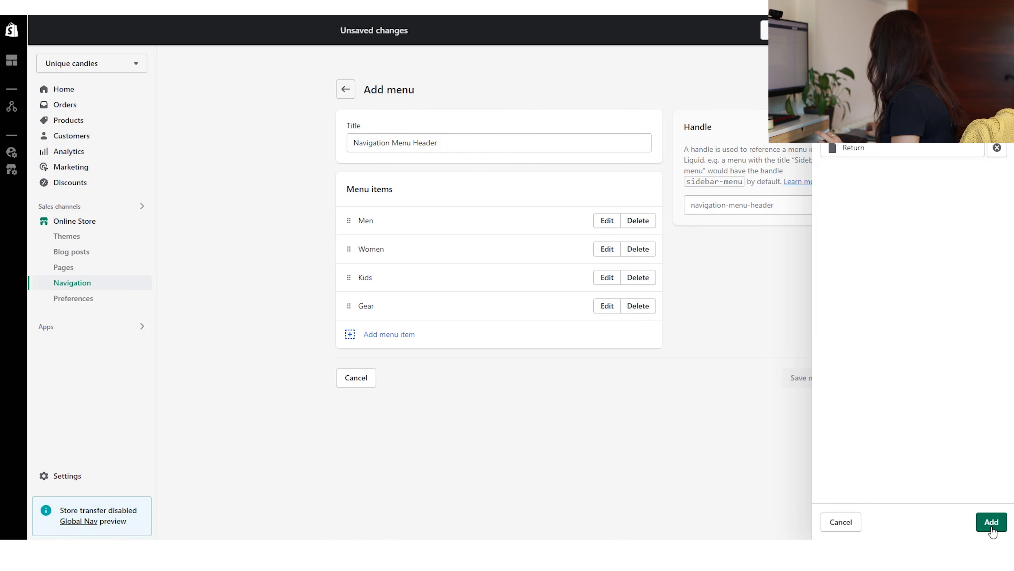
click(992, 522)
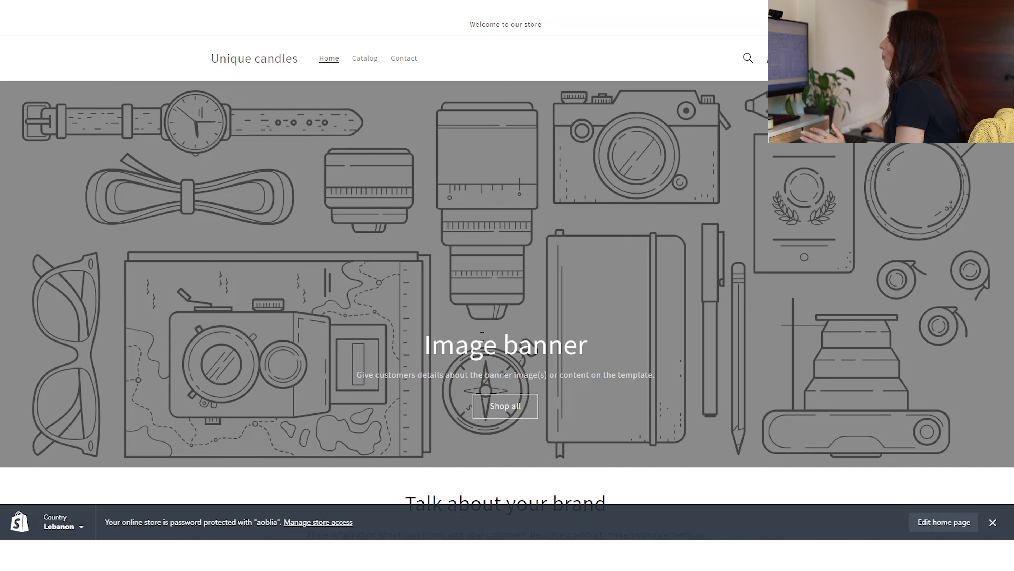
Check the header menus on the store's home page and the Hooké reference site, and save the new menu.
click(241, 68)
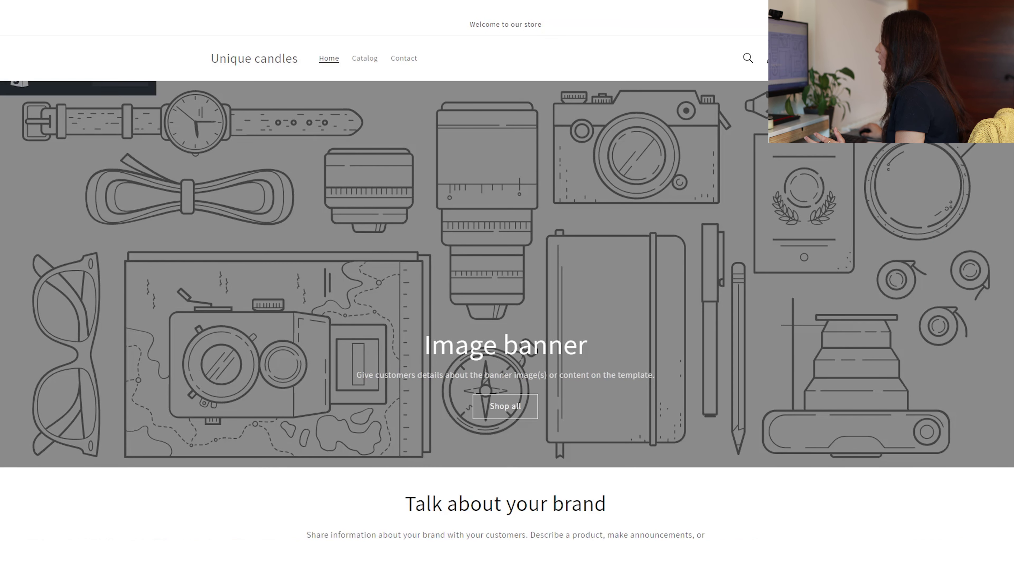
key(ctrl+w)
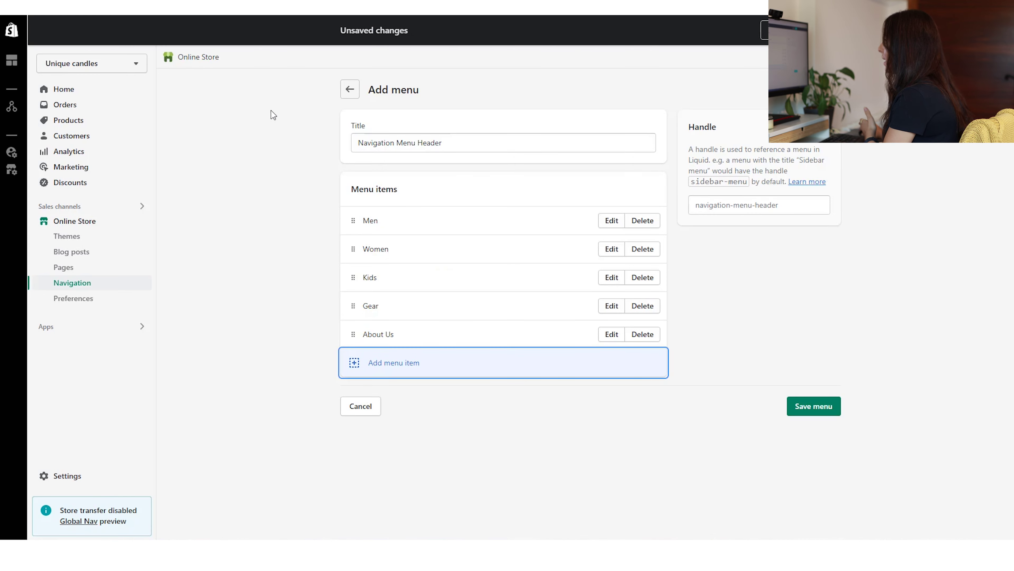
key(ctrl+Tab)
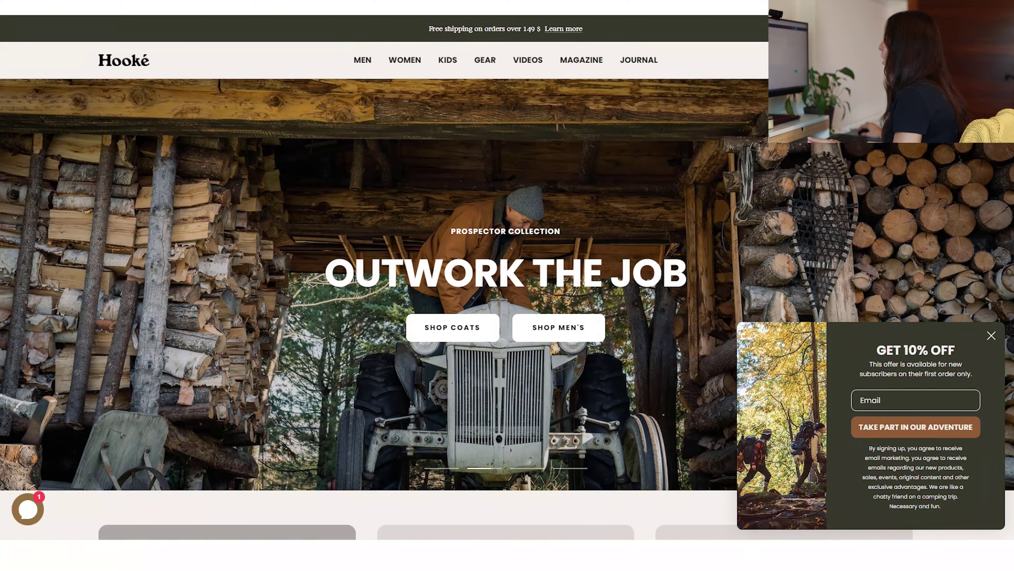
key(ctrl+shift+Tab)
click(832, 414)
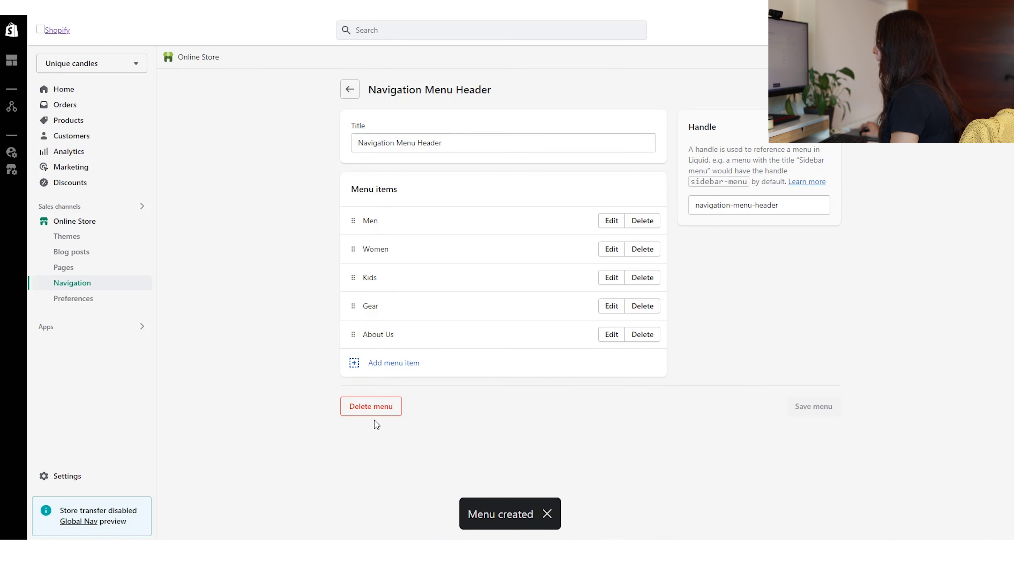
Add a menu item named "Tops" with the link #, following the Men submenu of the Hooké site.
click(378, 372)
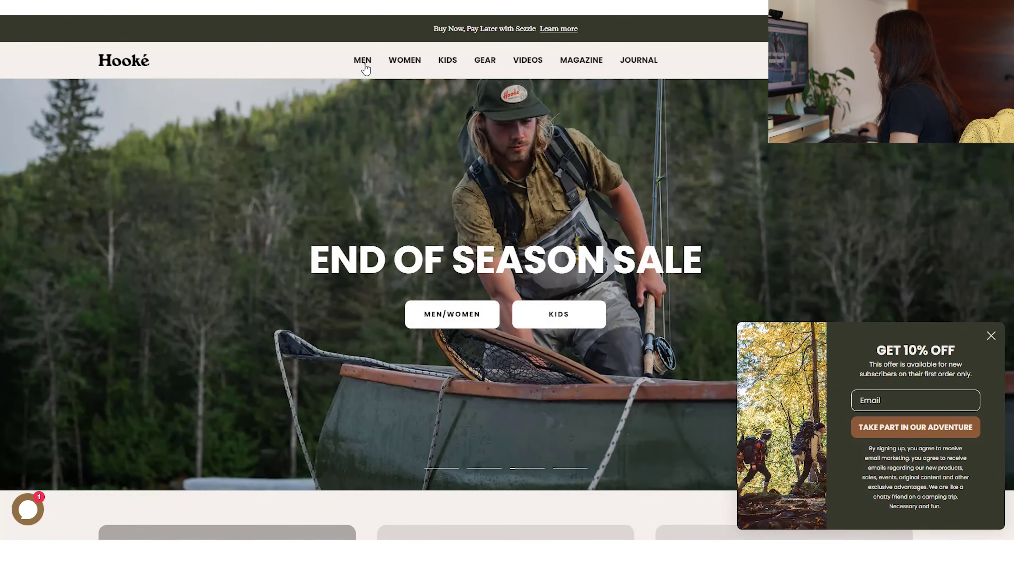
mouse_move(365, 69)
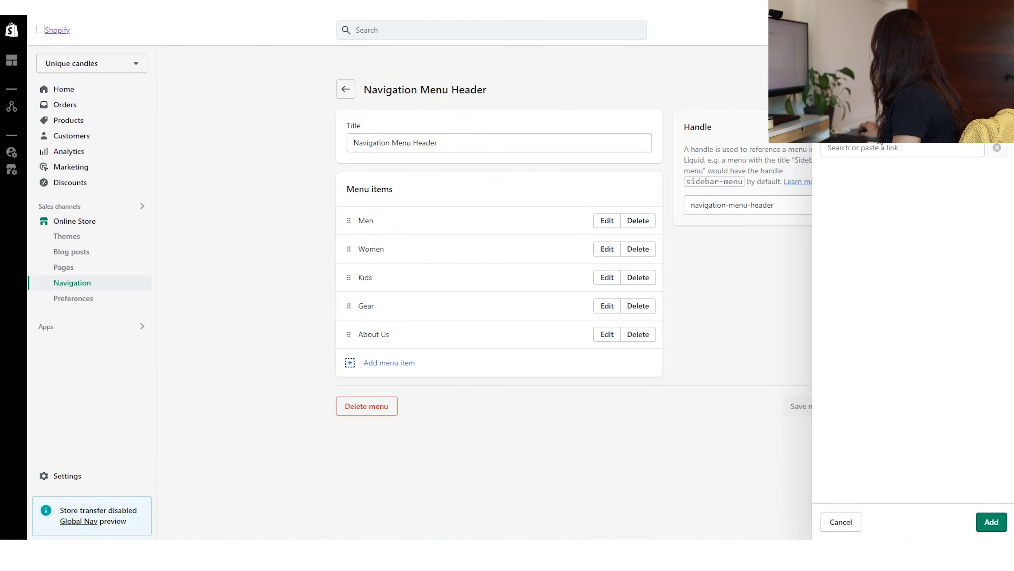
click(874, 150)
text(#)
click(872, 176)
click(991, 521)
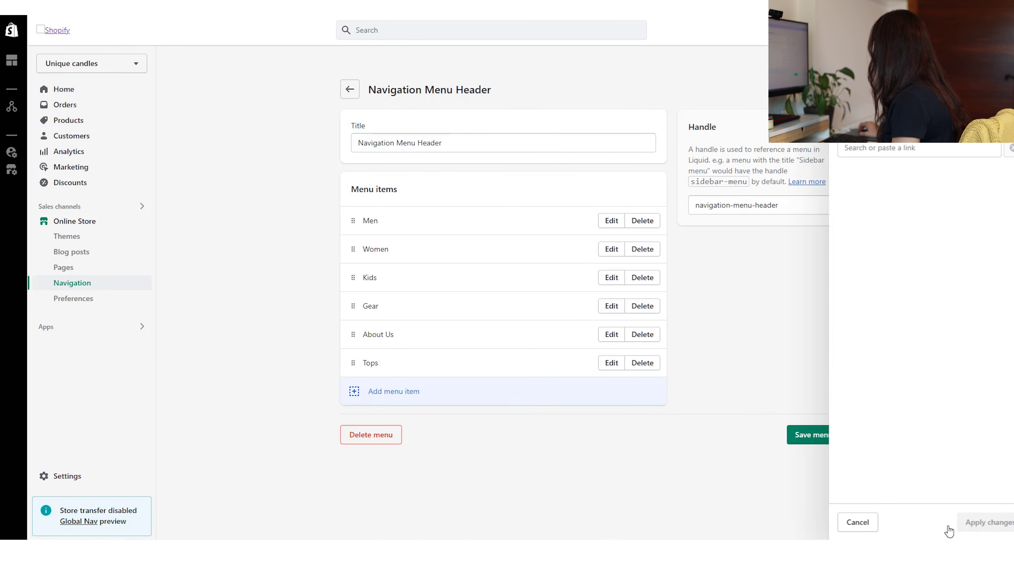
Add a menu item named "Bottoms" with # as its link.
click(379, 393)
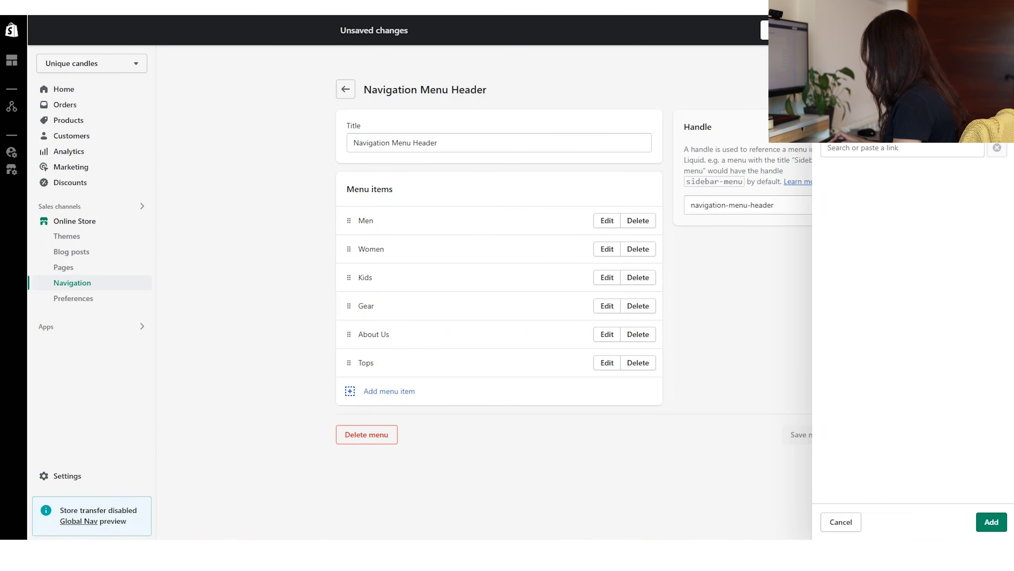
click(865, 148)
text(#)
click(867, 166)
click(985, 521)
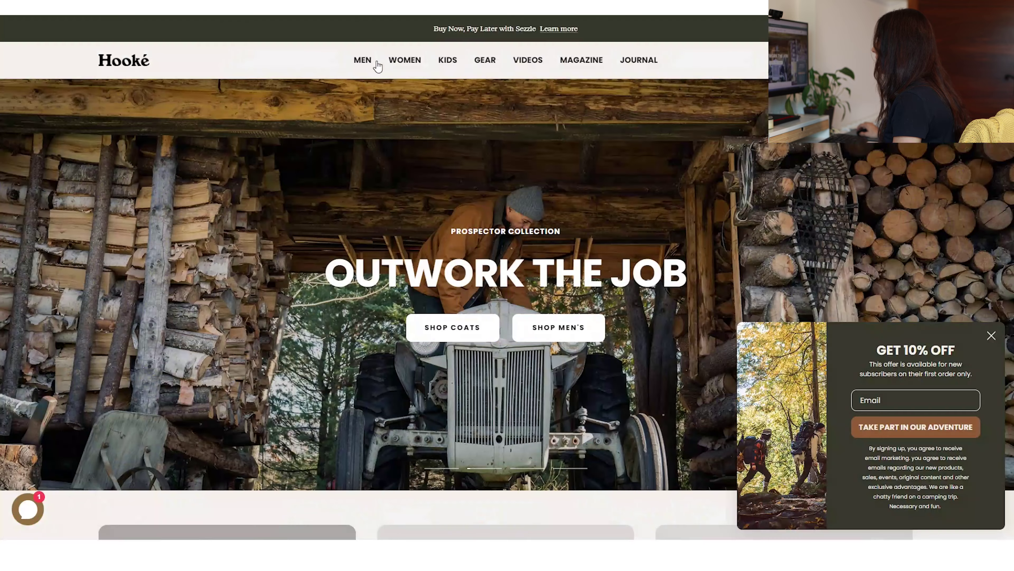
Check the Hooké site's Men submenu and add a menu item named "Footwear" with the link #.
mouse_move(378, 60)
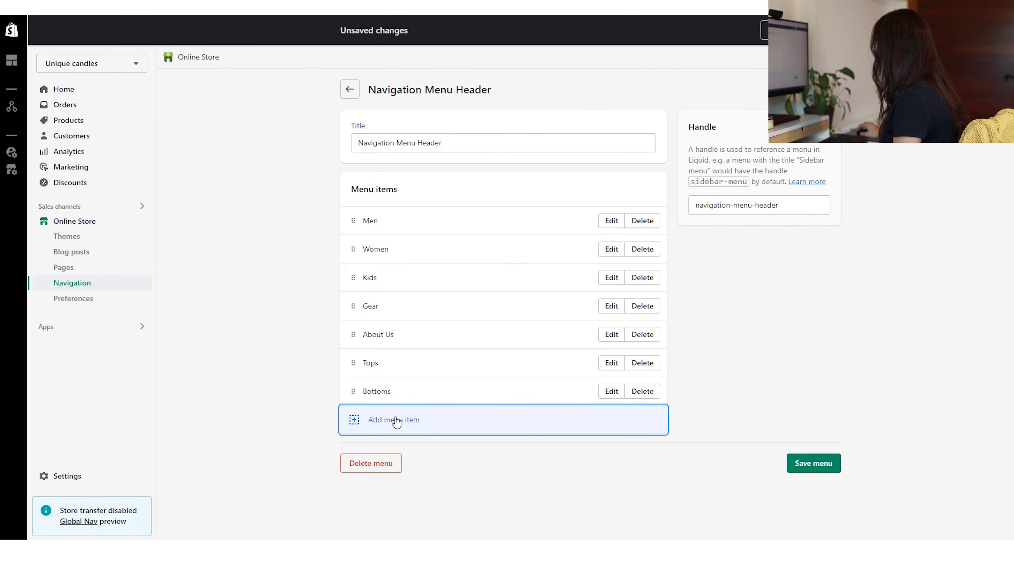
click(397, 420)
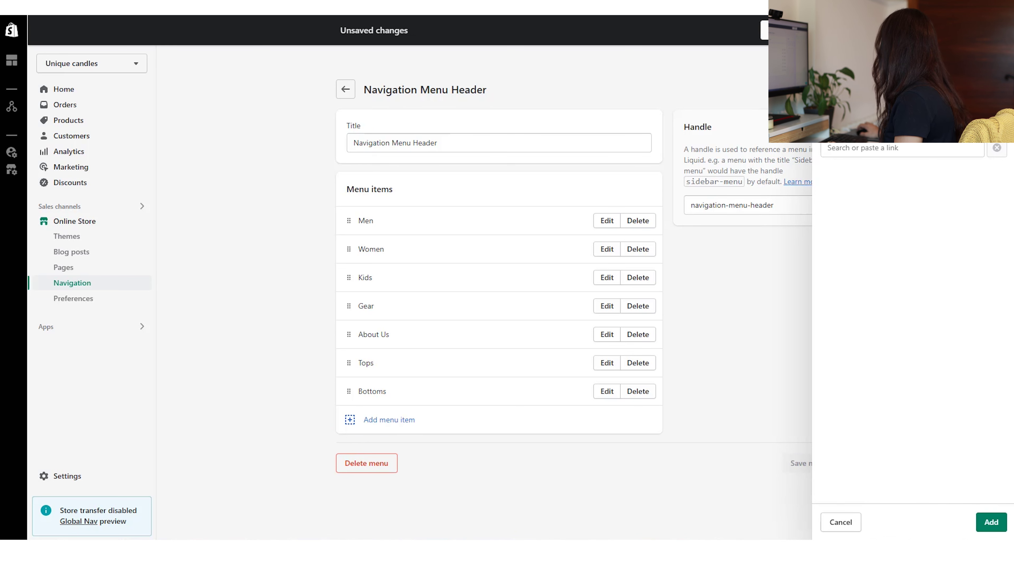
click(873, 149)
text(#)
key(BackSpace)
click(879, 151)
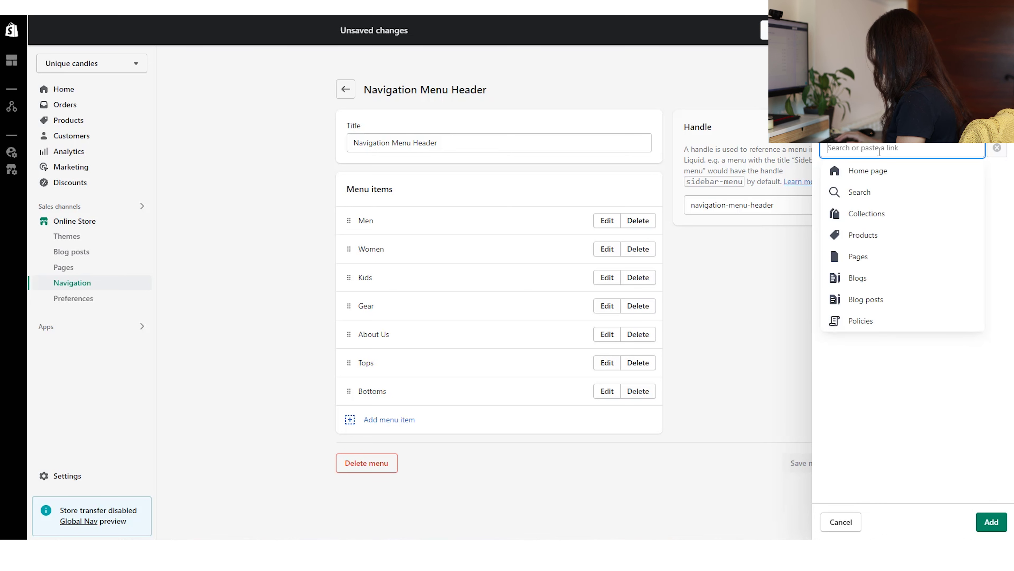
text(#)
key(Return)
click(992, 522)
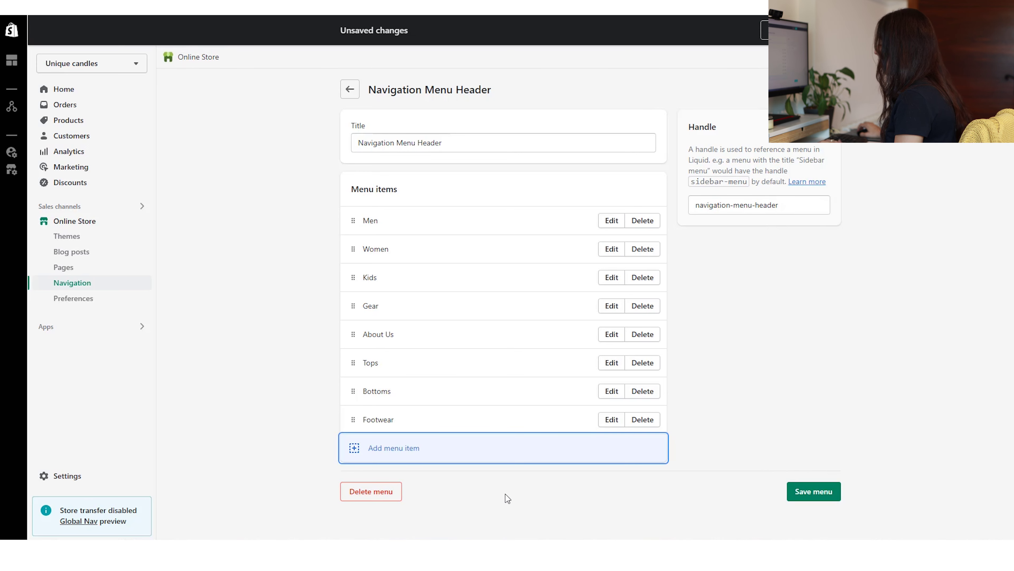
Nest the Tops, Bottoms and Footwear items under Men as submenu items, in that order.
drag(354, 361, 369, 248)
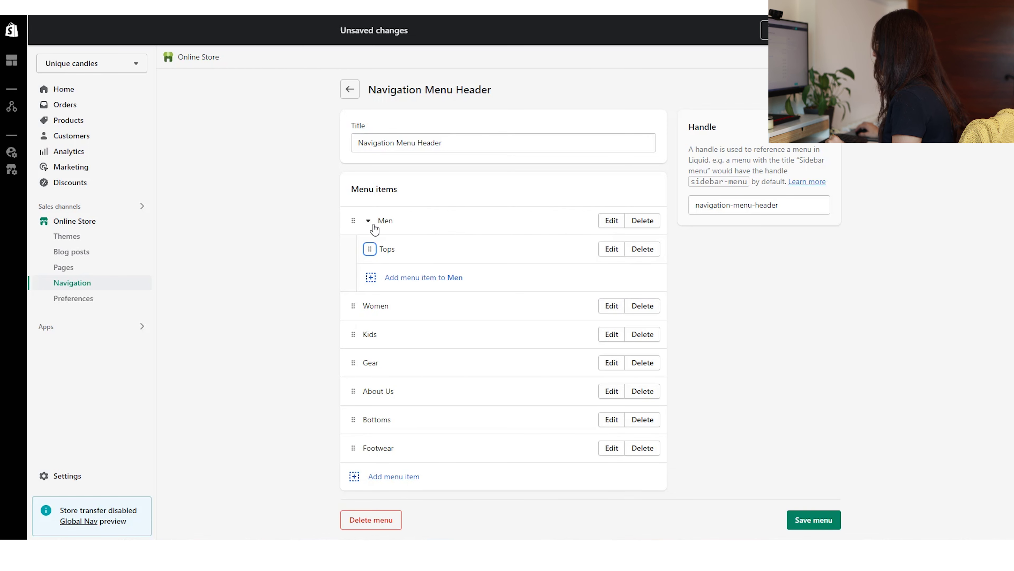
drag(348, 419, 371, 277)
mouse_move(367, 277)
mouse_down()
mouse_move(371, 268)
mouse_move(370, 277)
mouse_up()
drag(353, 448, 399, 308)
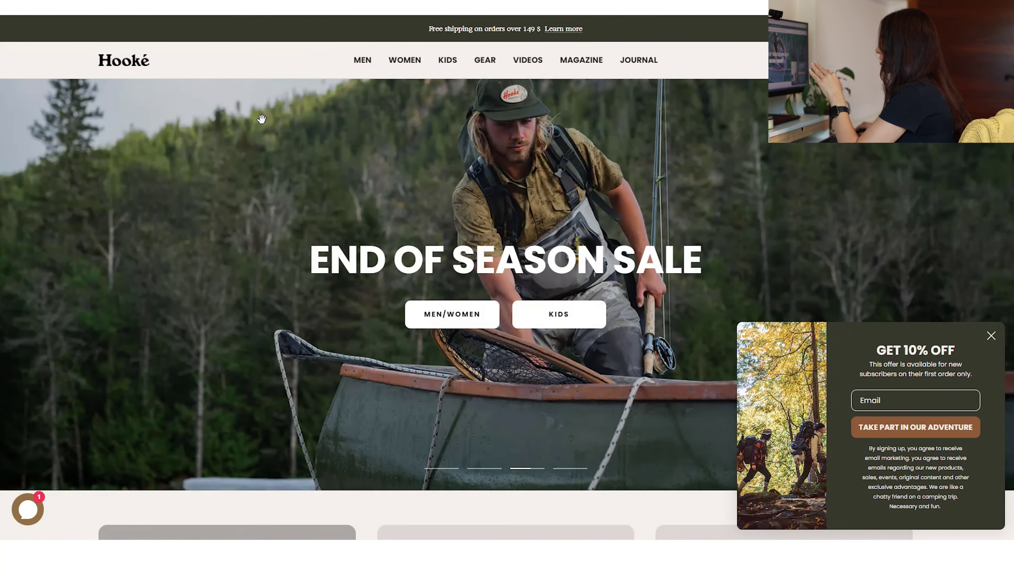
Check the Hooké site's Men submenu, add a menu item named "Type #1" with the link #, and open another new menu item.
mouse_move(363, 70)
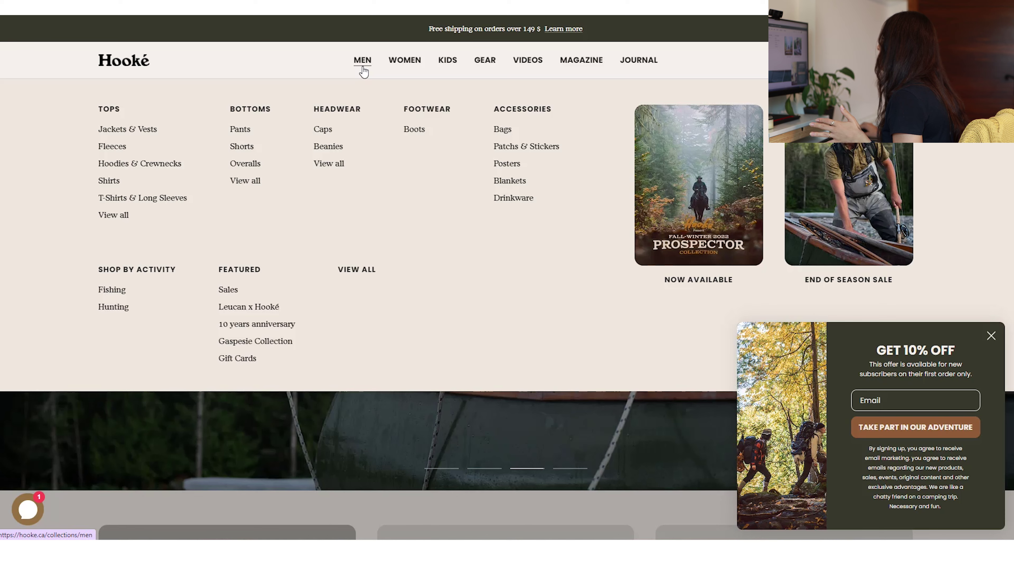
mouse_move(406, 61)
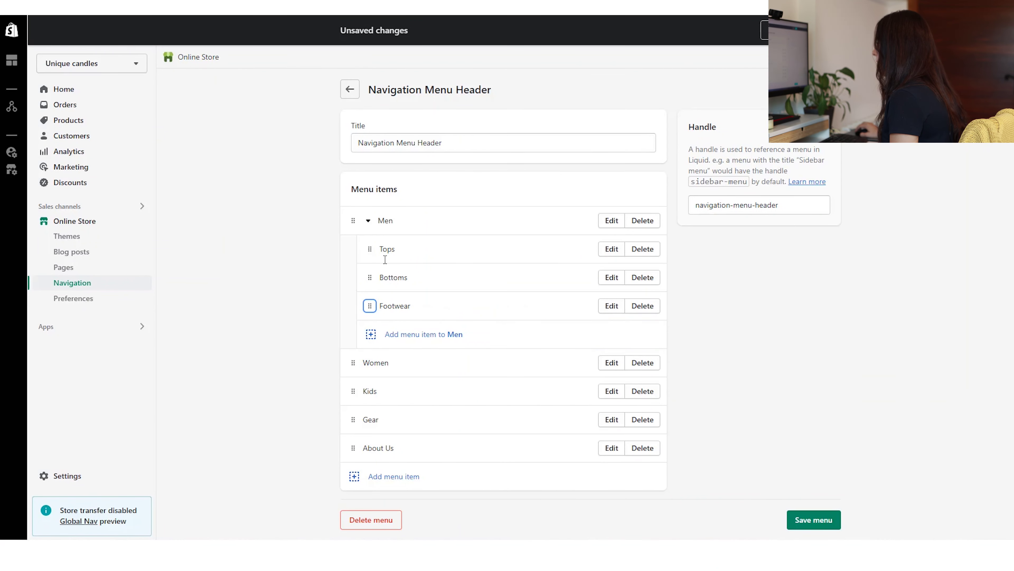
click(402, 488)
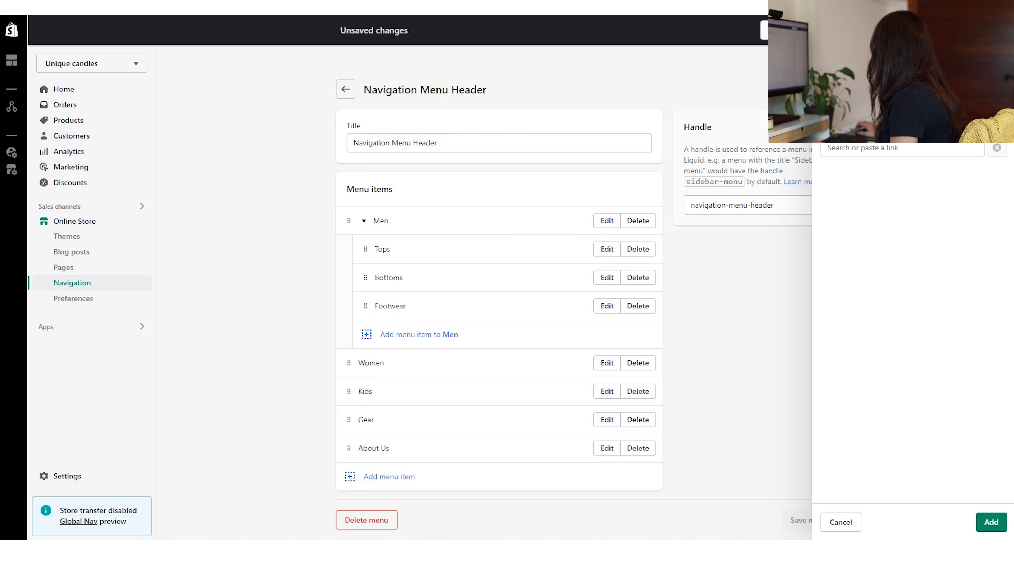
click(852, 147)
text(#)
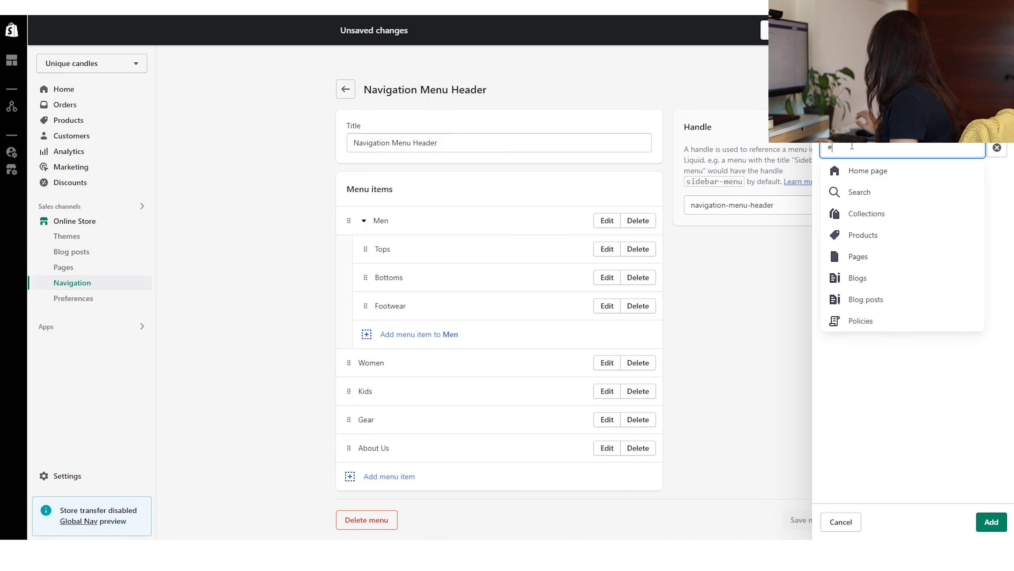
click(851, 168)
click(991, 522)
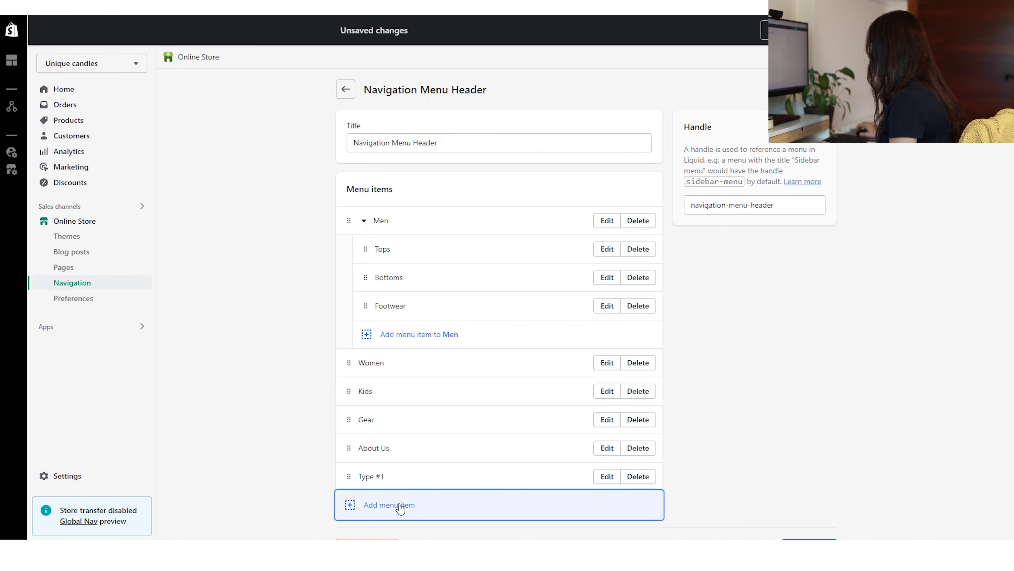
click(349, 504)
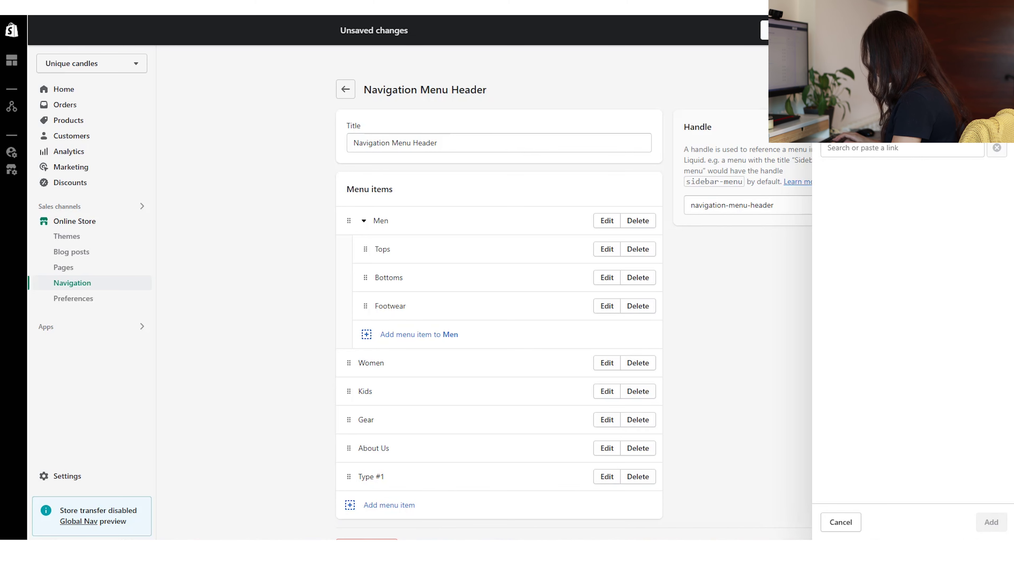
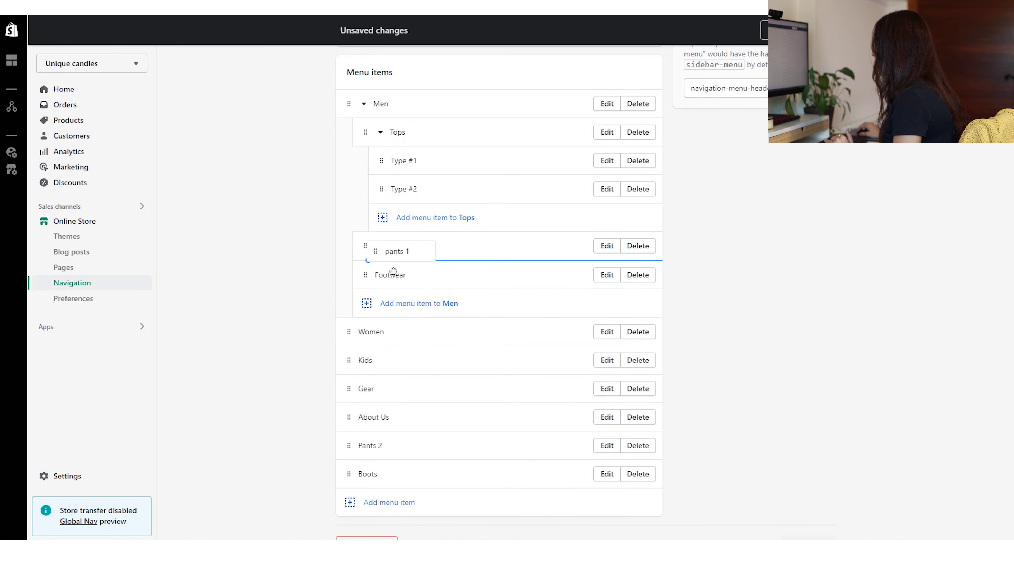
Nest pants 1 and Pants 2 under Bottoms and Boots under Footwear within the Men submenu.
drag(352, 503, 394, 316)
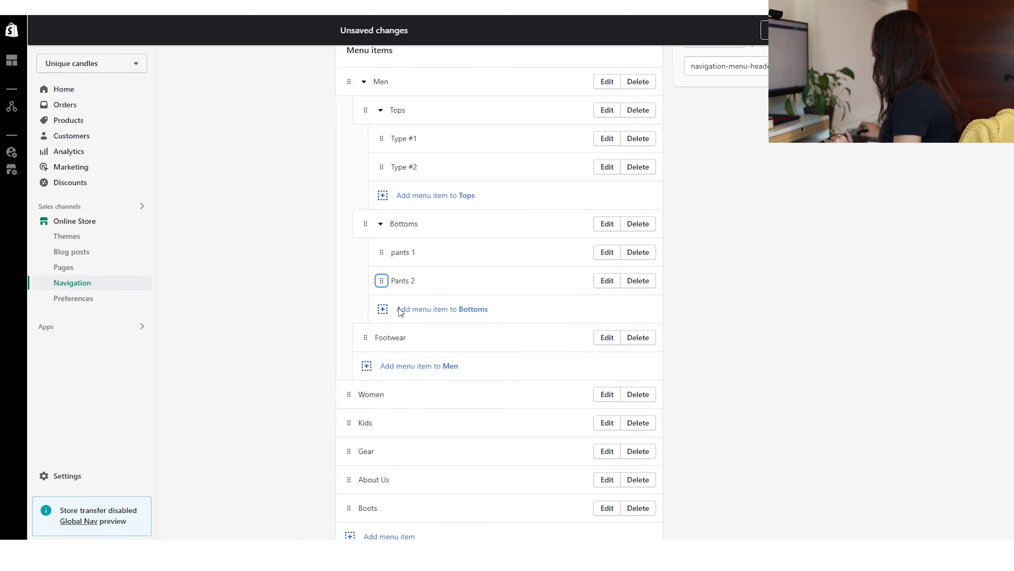
scroll(400, 311, down, 2)
drag(350, 447, 430, 359)
scroll(567, 331, up, 2)
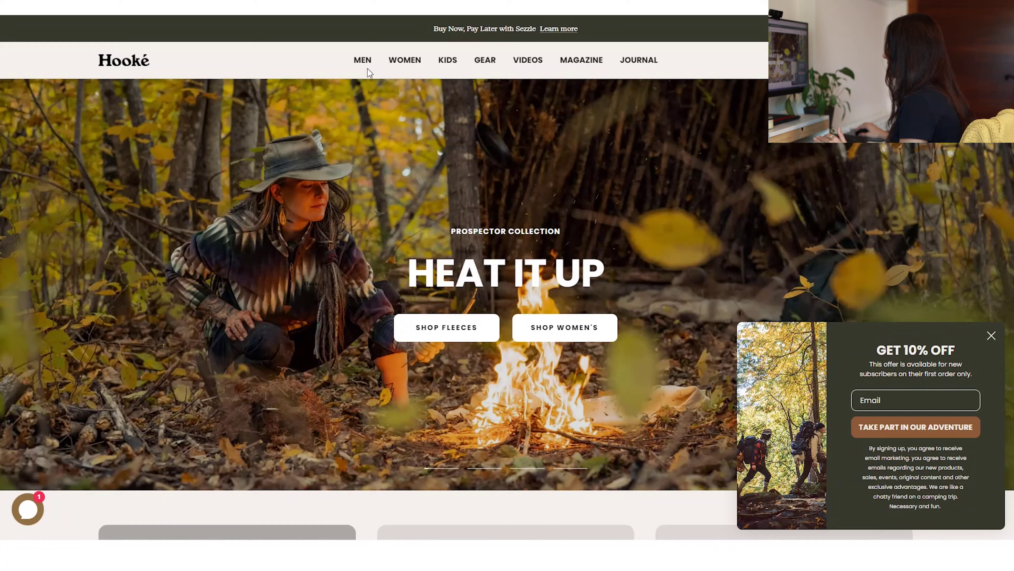
Check the Men menu on the Hooké site for comparison and save the Navigation Menu Header menu.
mouse_move(361, 64)
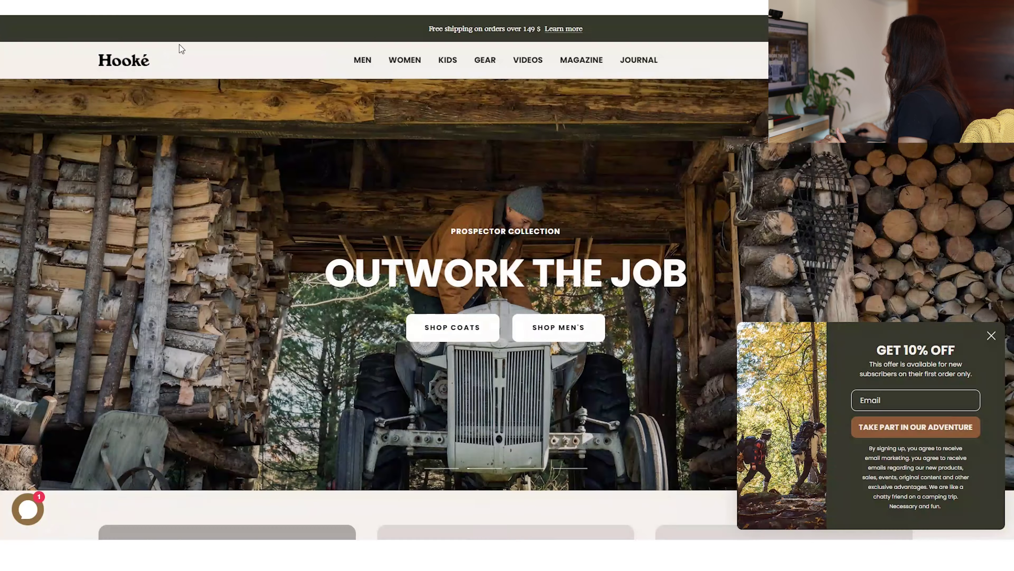
mouse_move(363, 66)
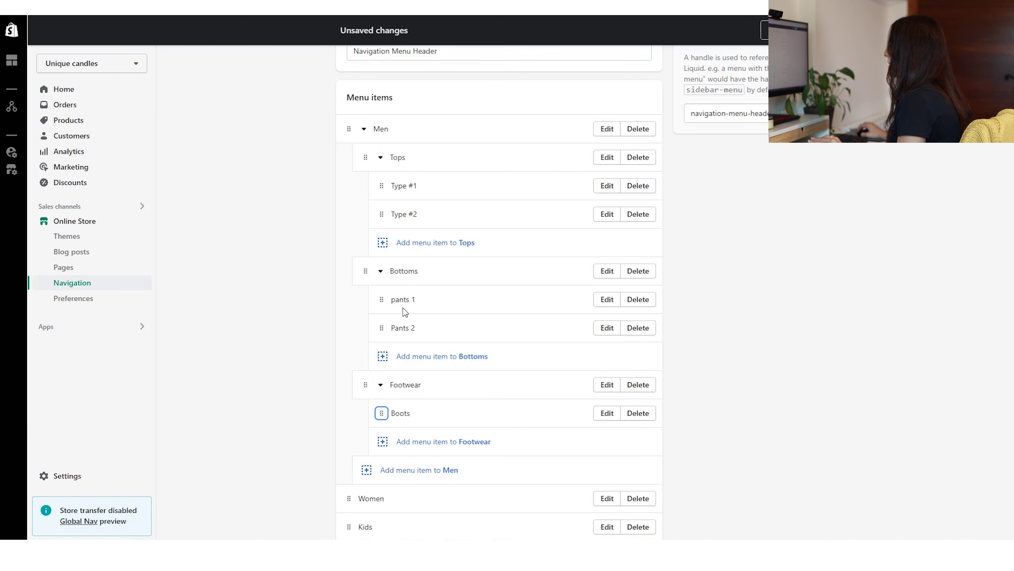
key(ctrl+s)
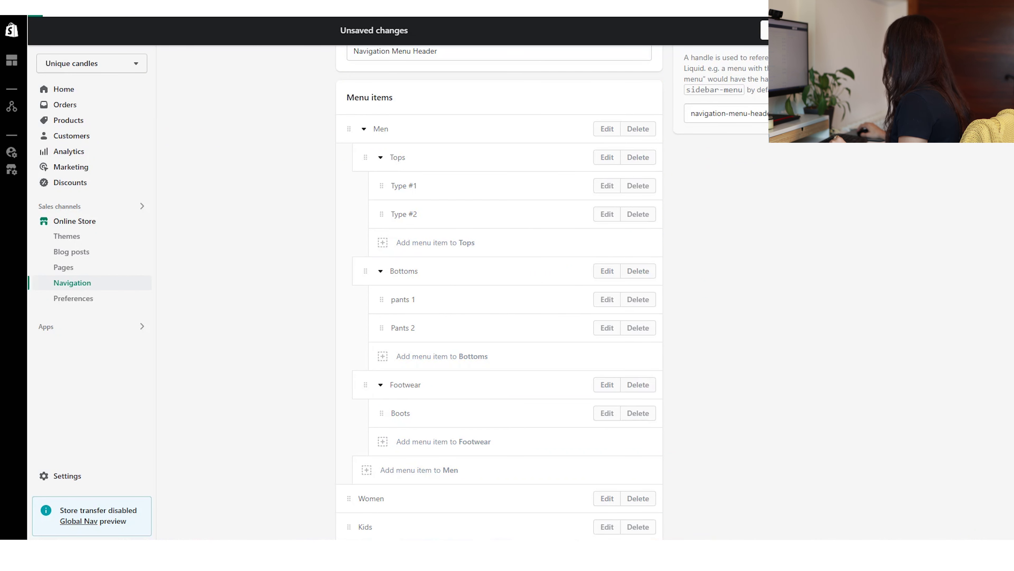
Open the Focal theme from the theme library for customization.
click(87, 224)
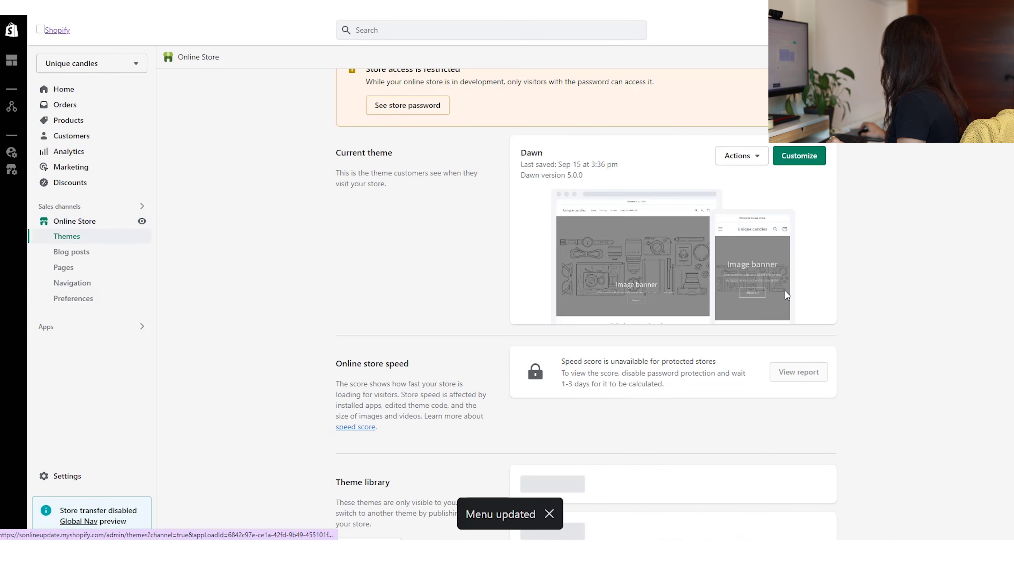
scroll(786, 290, down, 4)
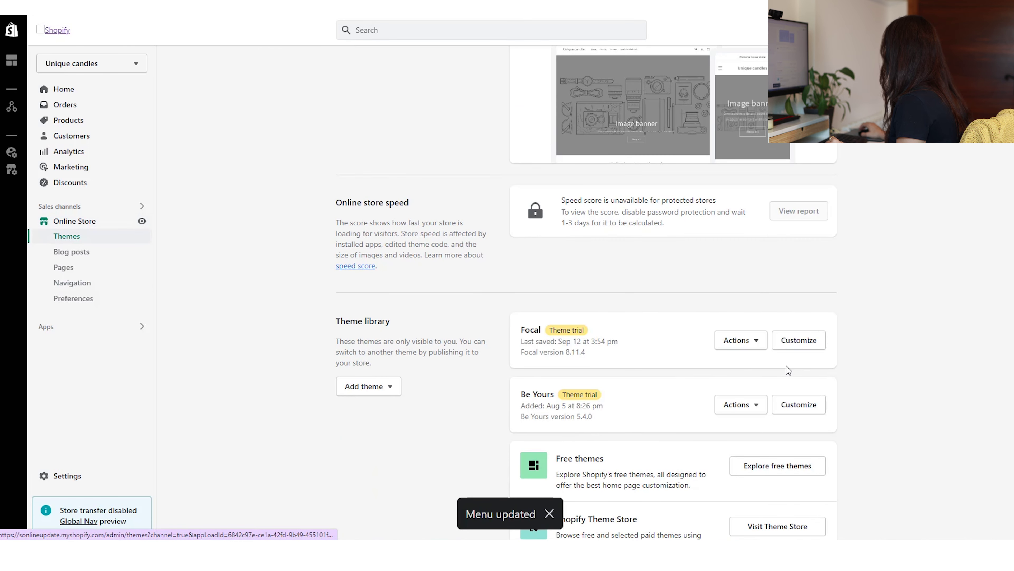
click(789, 345)
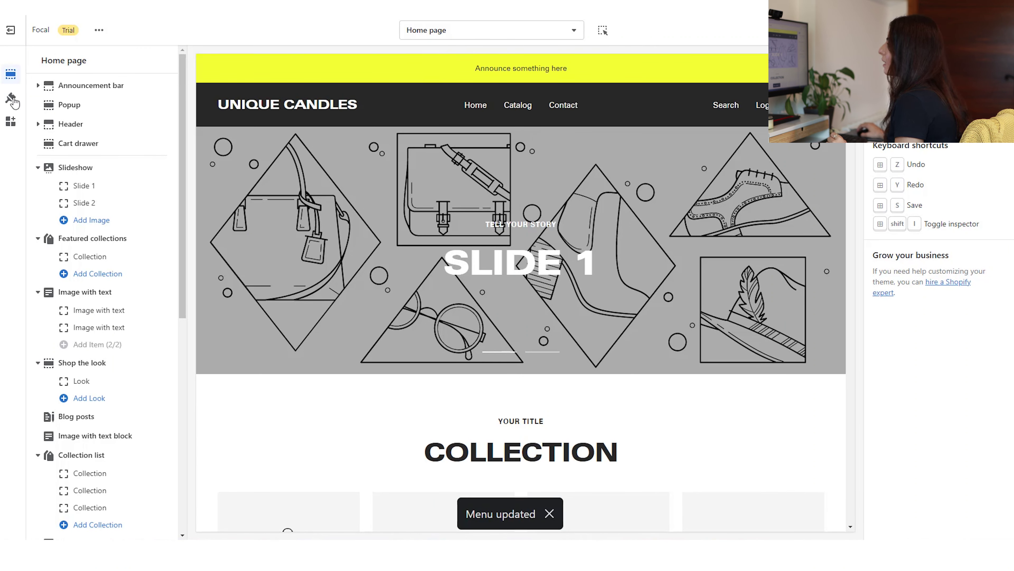
Set the Header section's menu to Navigation Menu Header and preview the nested Men drop-down in the store header.
click(73, 125)
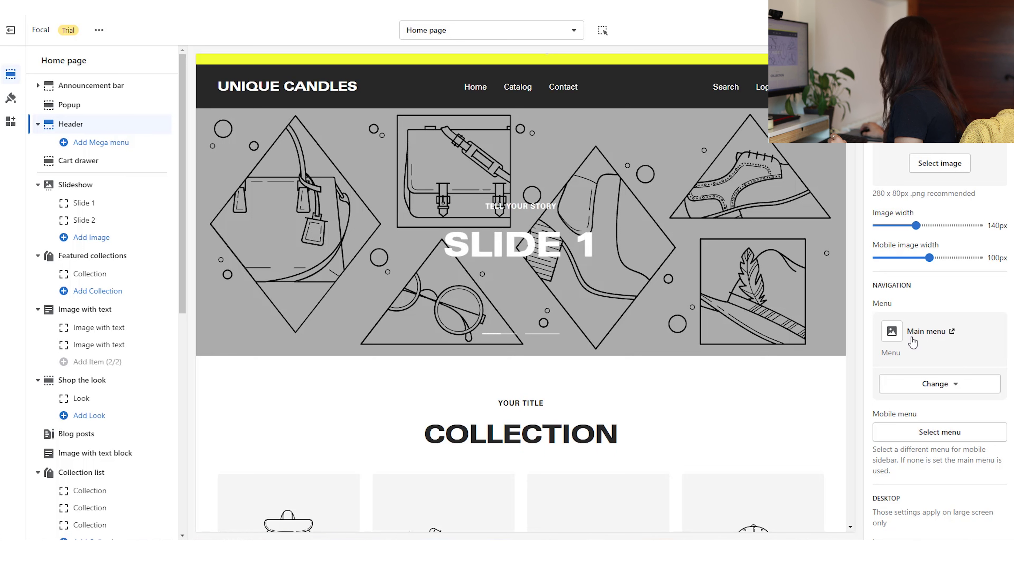
click(955, 386)
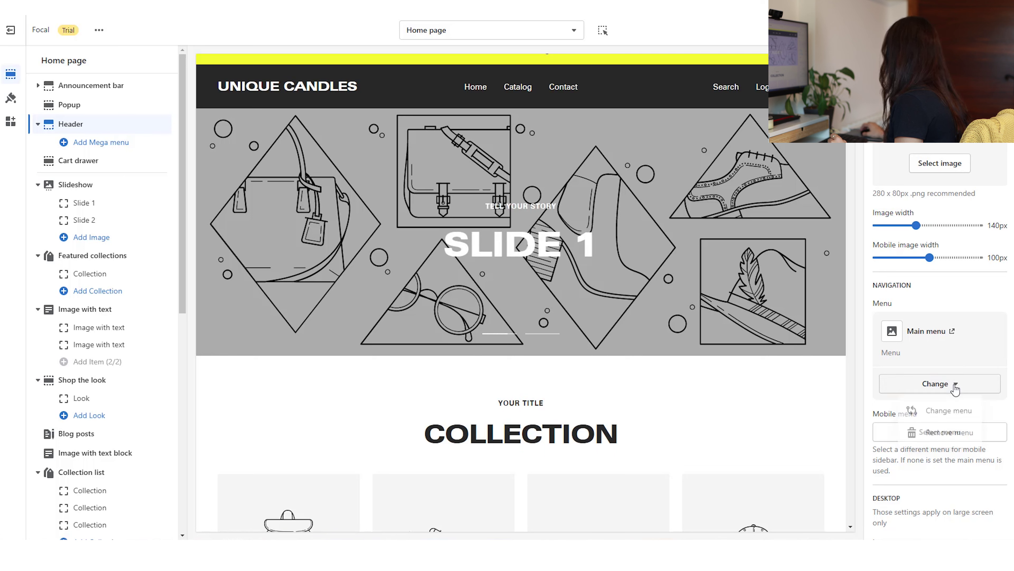
click(948, 415)
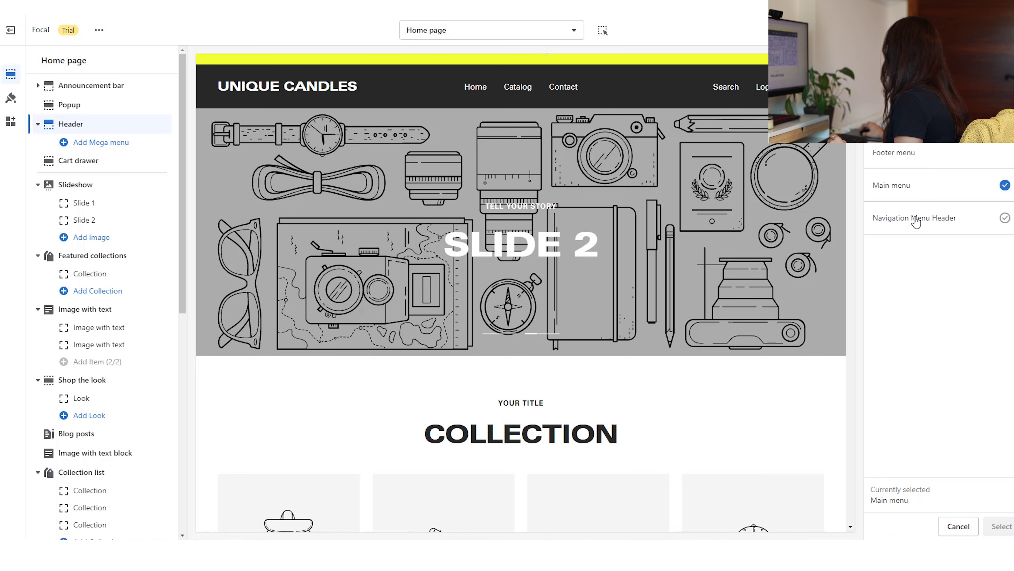
click(916, 221)
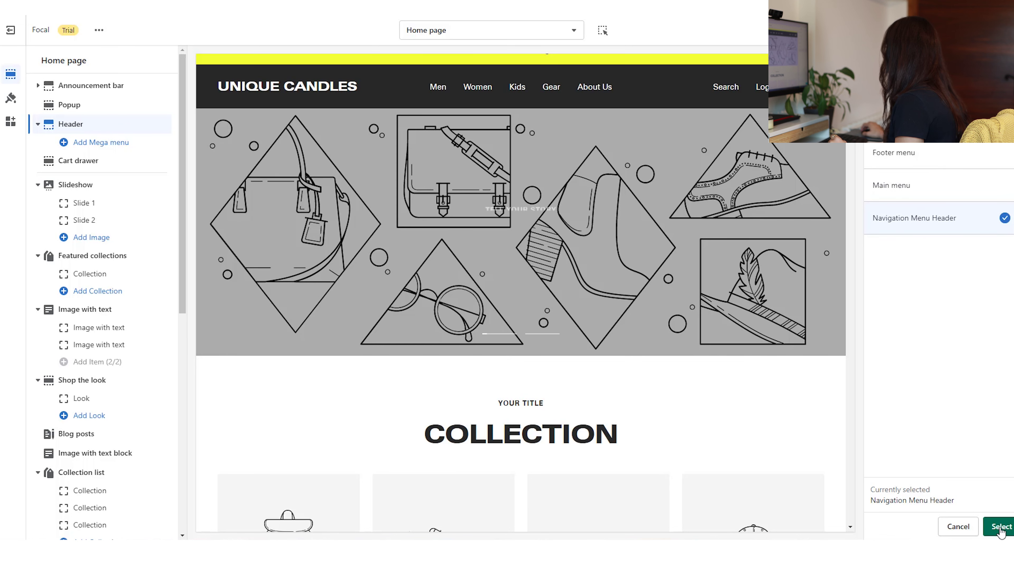
click(1001, 527)
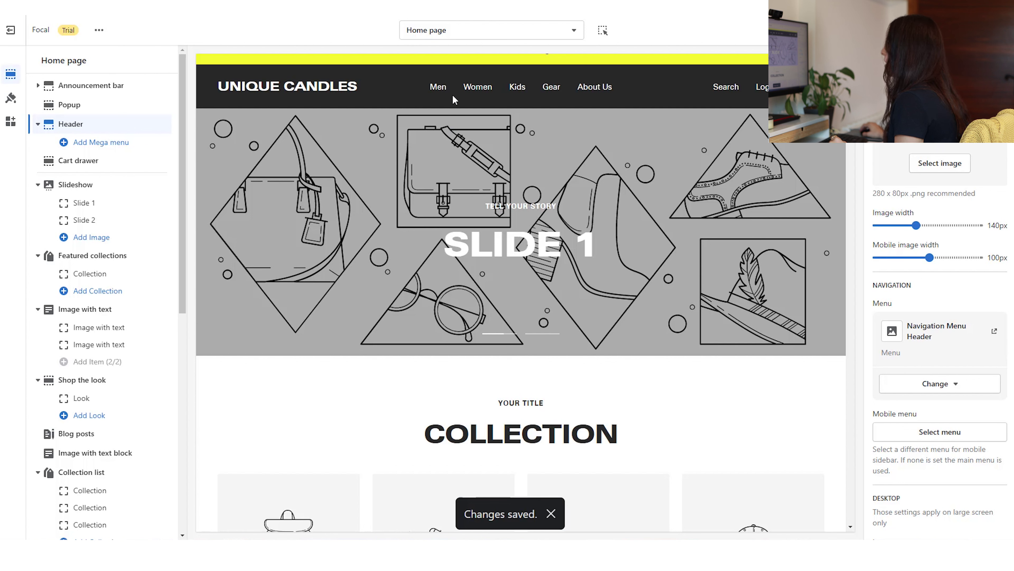
mouse_move(441, 92)
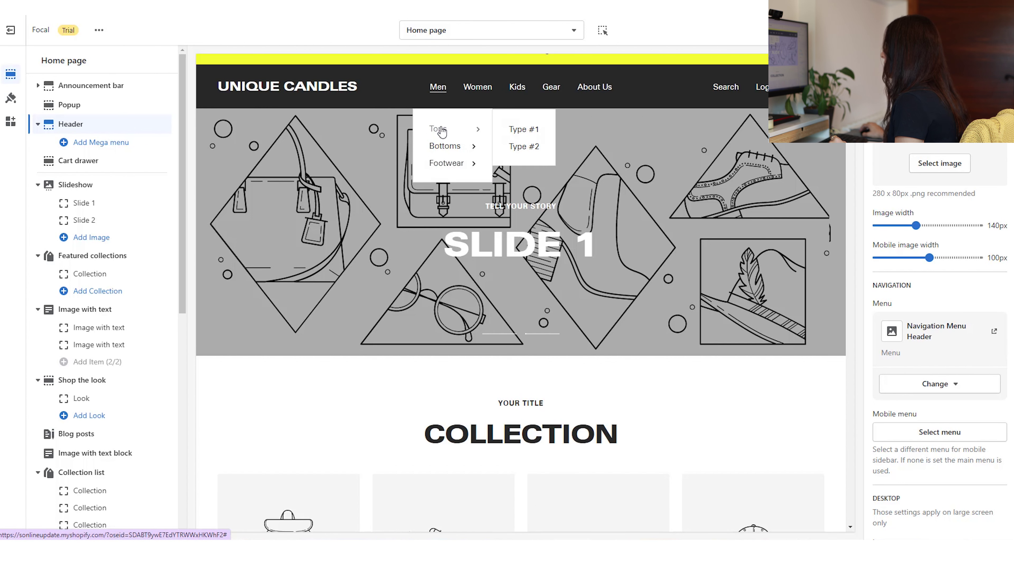
mouse_move(446, 146)
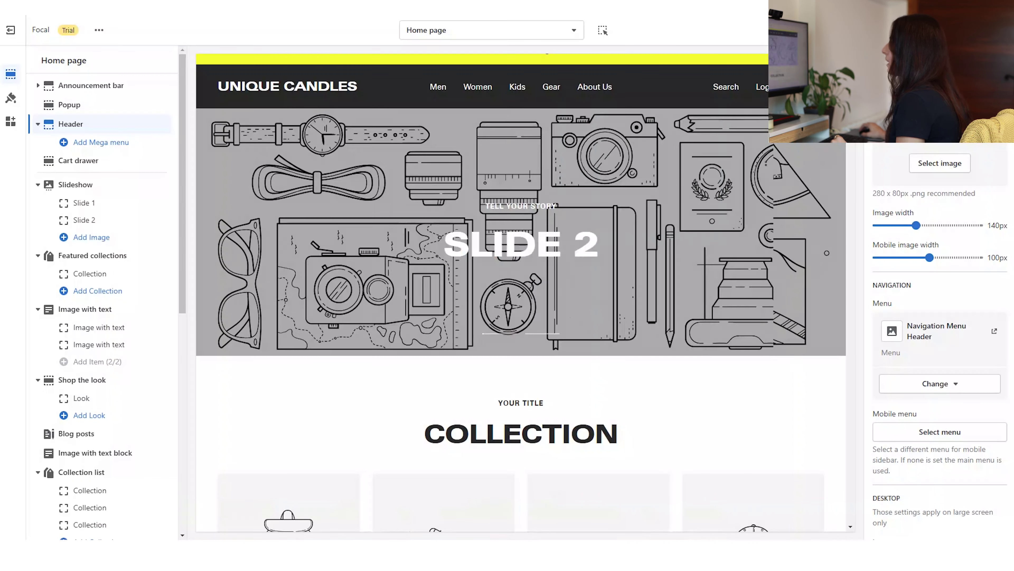
Add a Mega menu block to the Header section and compare the Men drop-down with the Hooké site's navigation.
click(88, 143)
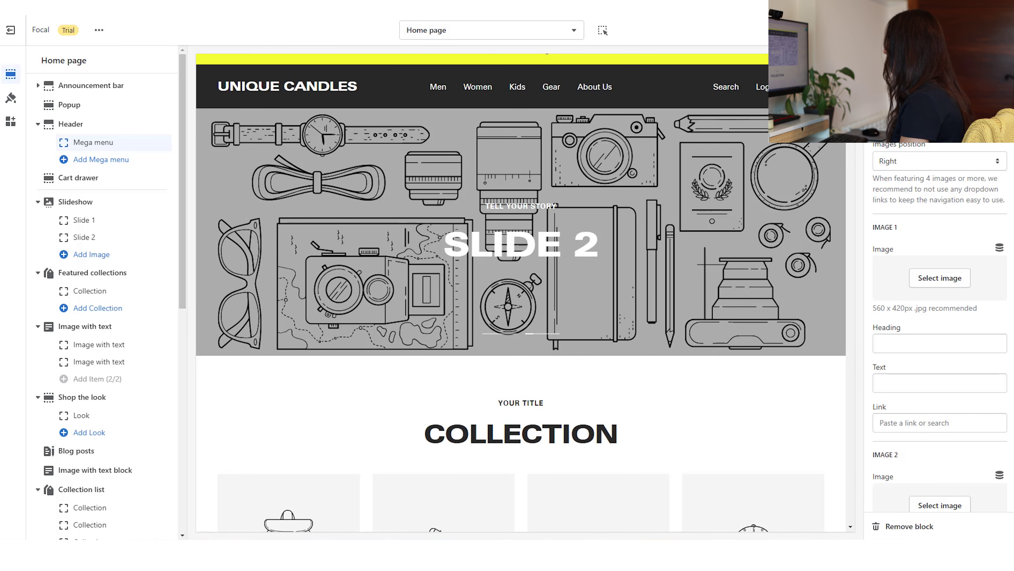
mouse_move(437, 87)
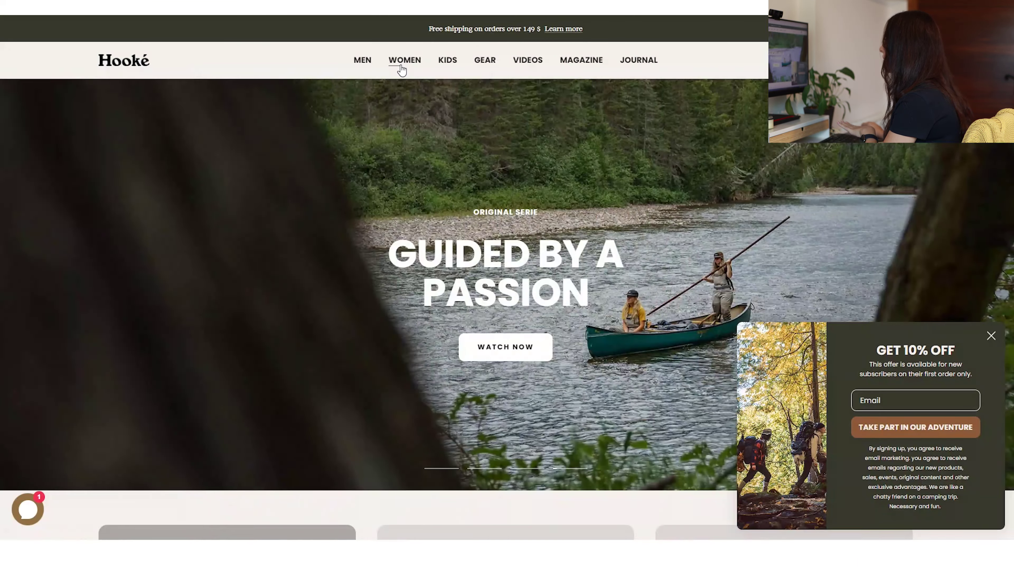
mouse_move(401, 70)
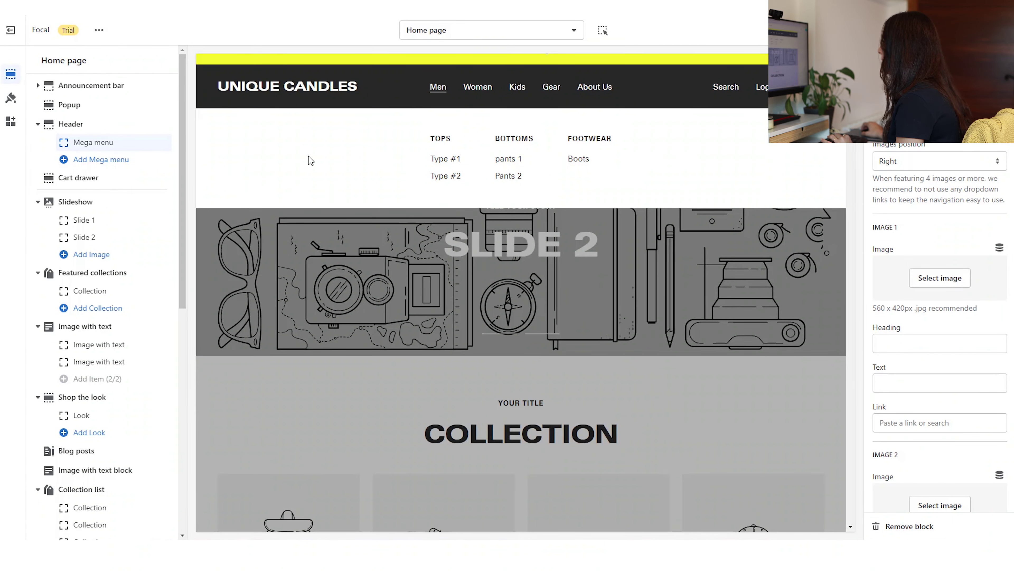
Review the Mega menu block's image settings through Image 6 and compare them with the promotional images in Hooké's Men menu.
scroll(934, 252, down, 4)
scroll(934, 252, down, 4)
scroll(916, 212, down, 8)
scroll(915, 295, down, 10)
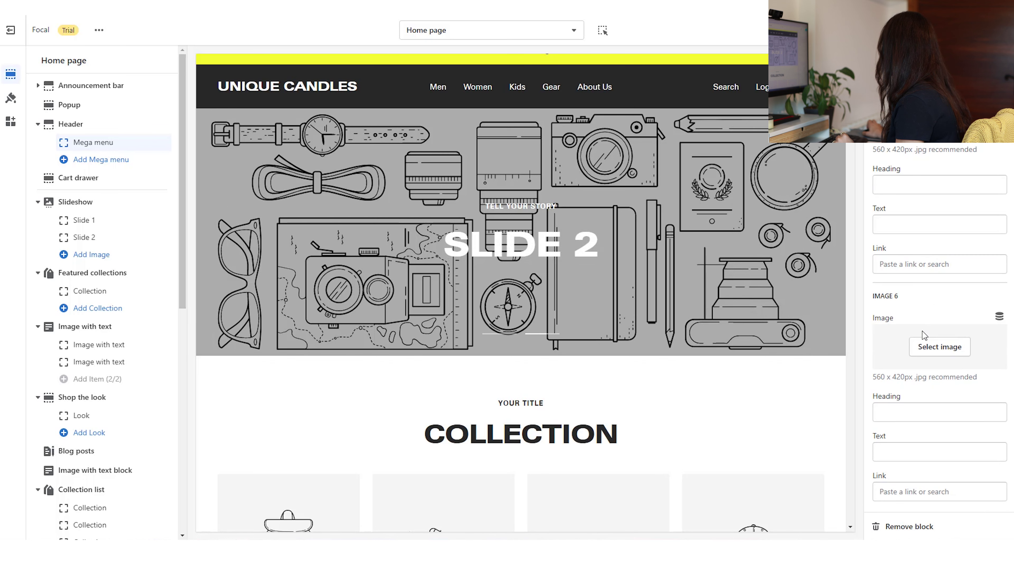
scroll(939, 336, up, 20)
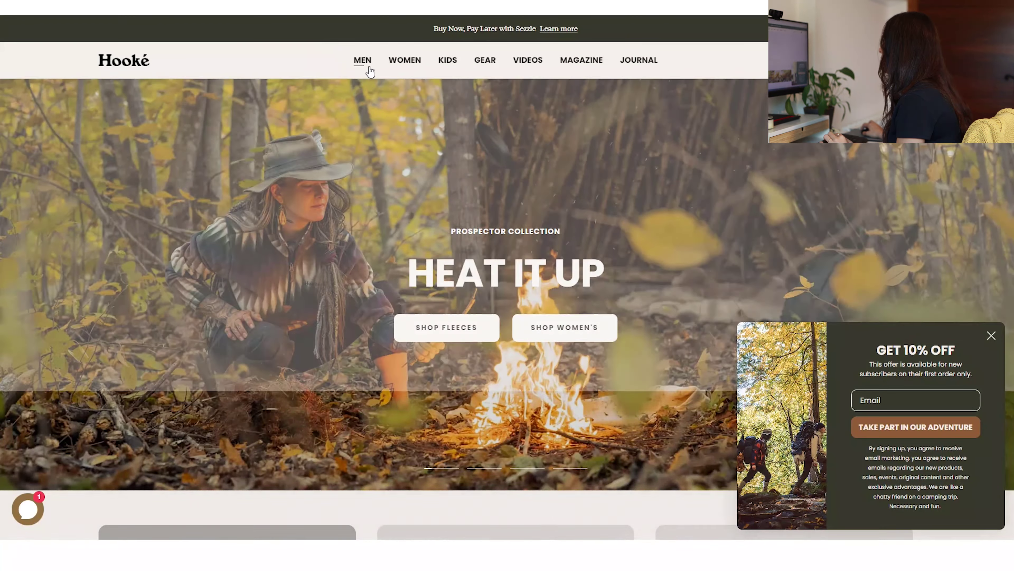
mouse_move(372, 72)
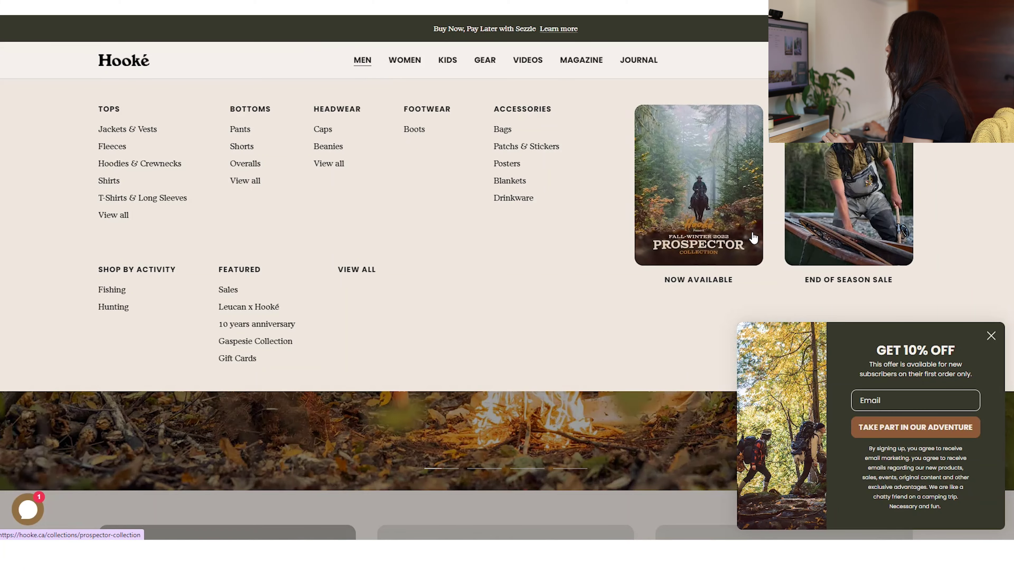